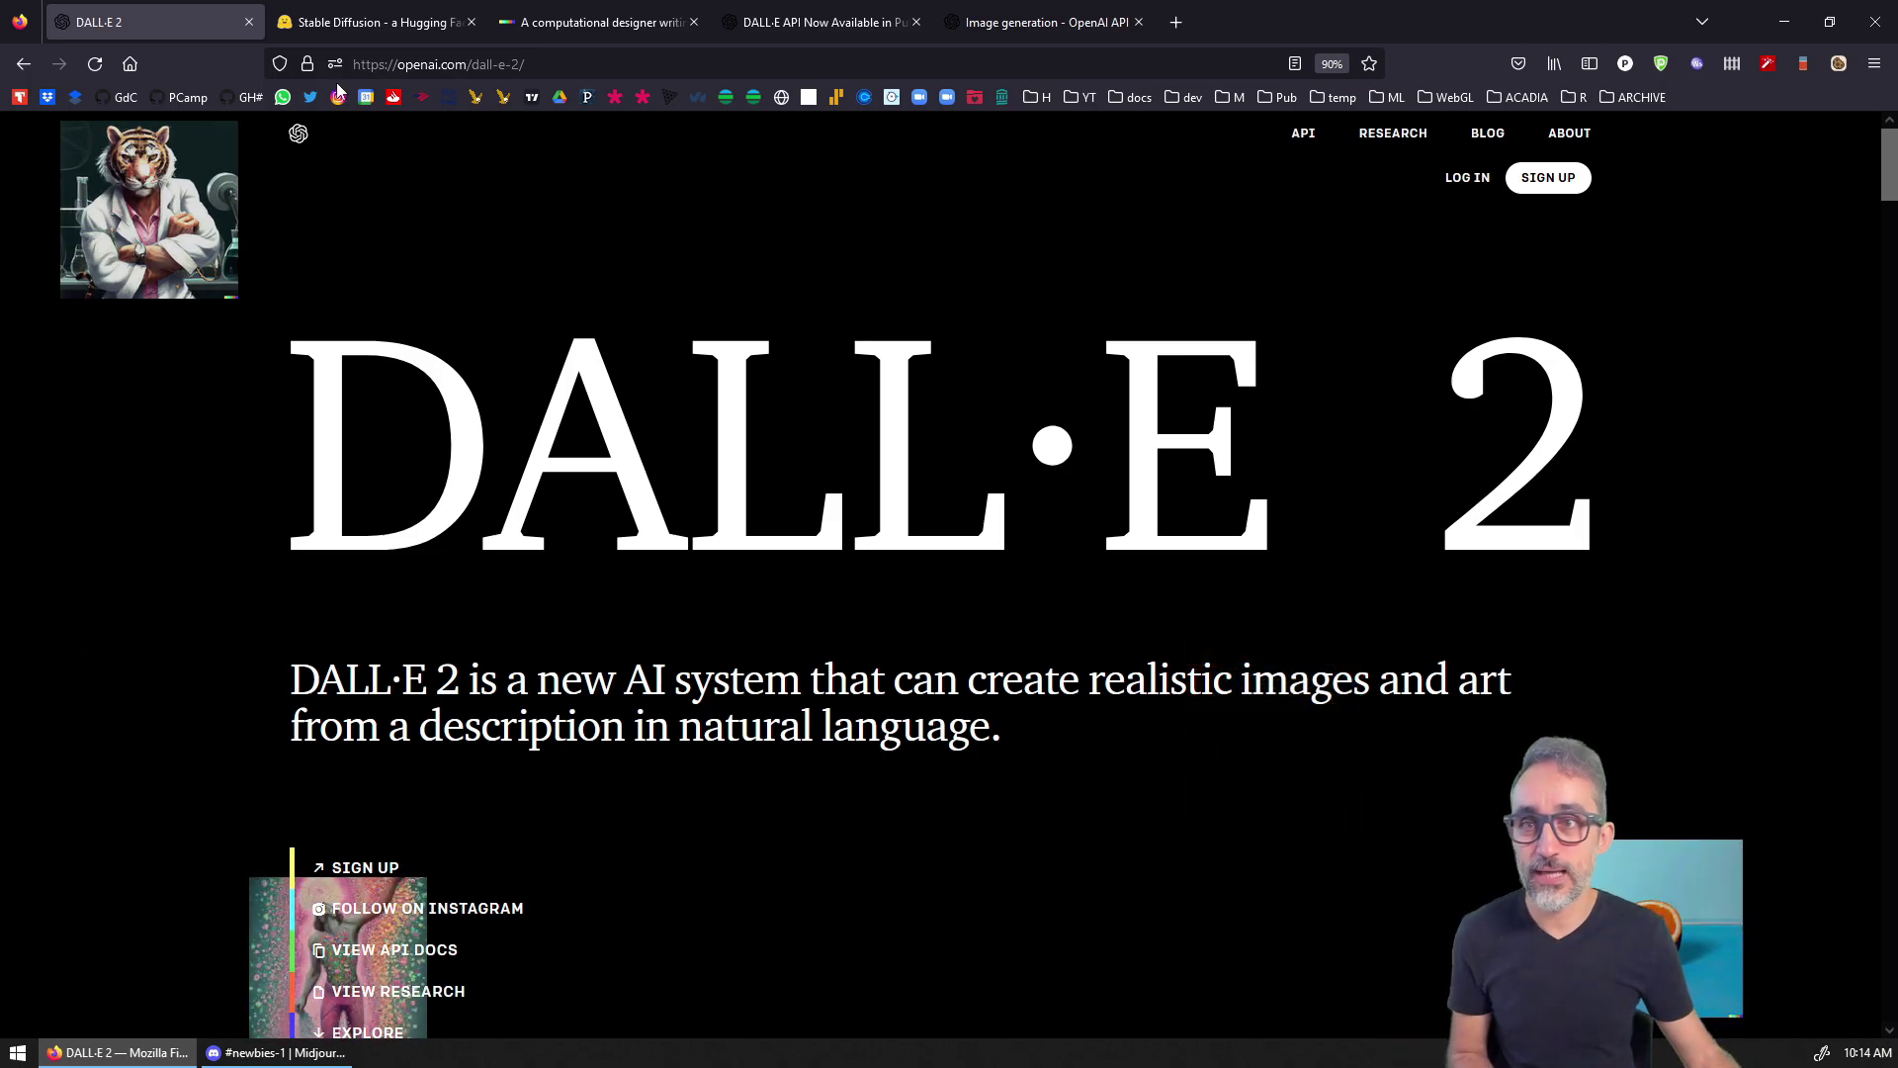
# Review the Stable Diffusion laptop-coder images, then bring up Midjourney's newbies-1 Discord channel
pyautogui.click(357, 21)
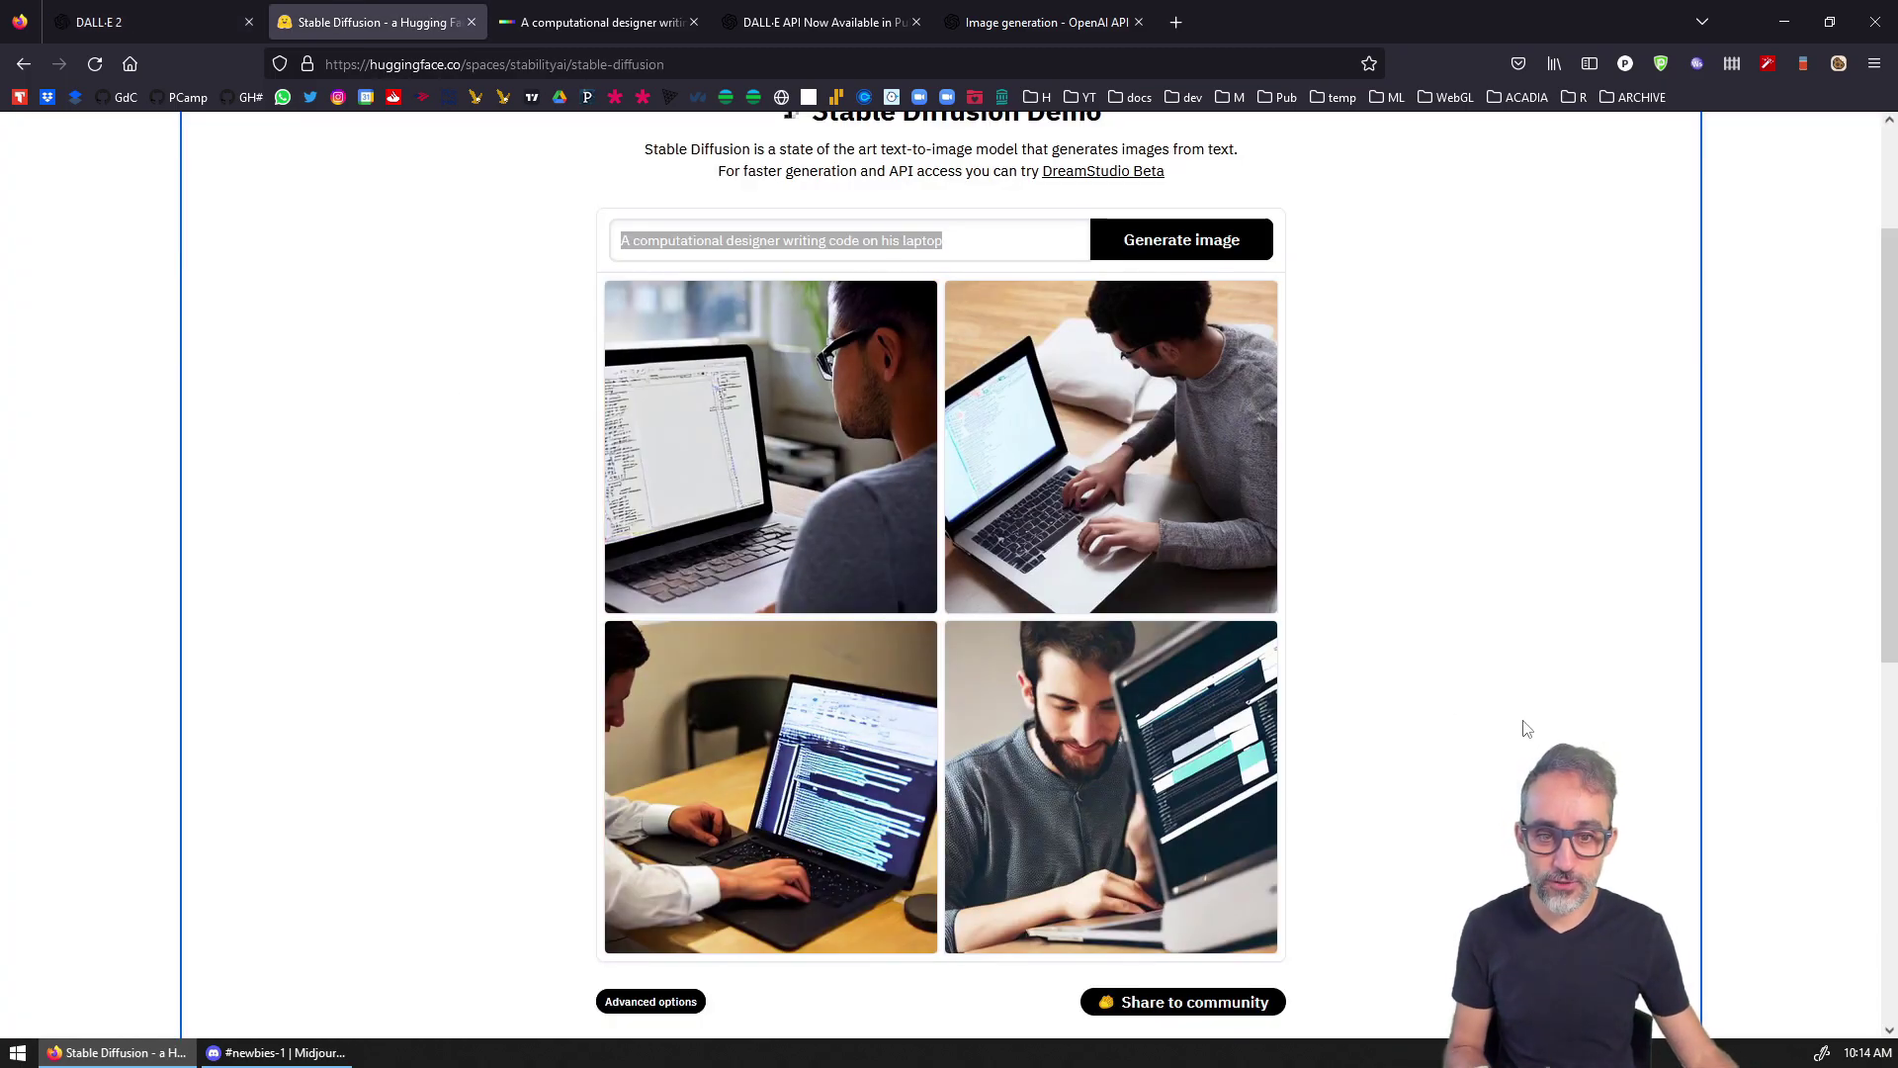
pyautogui.scroll(3, 1524, 728)
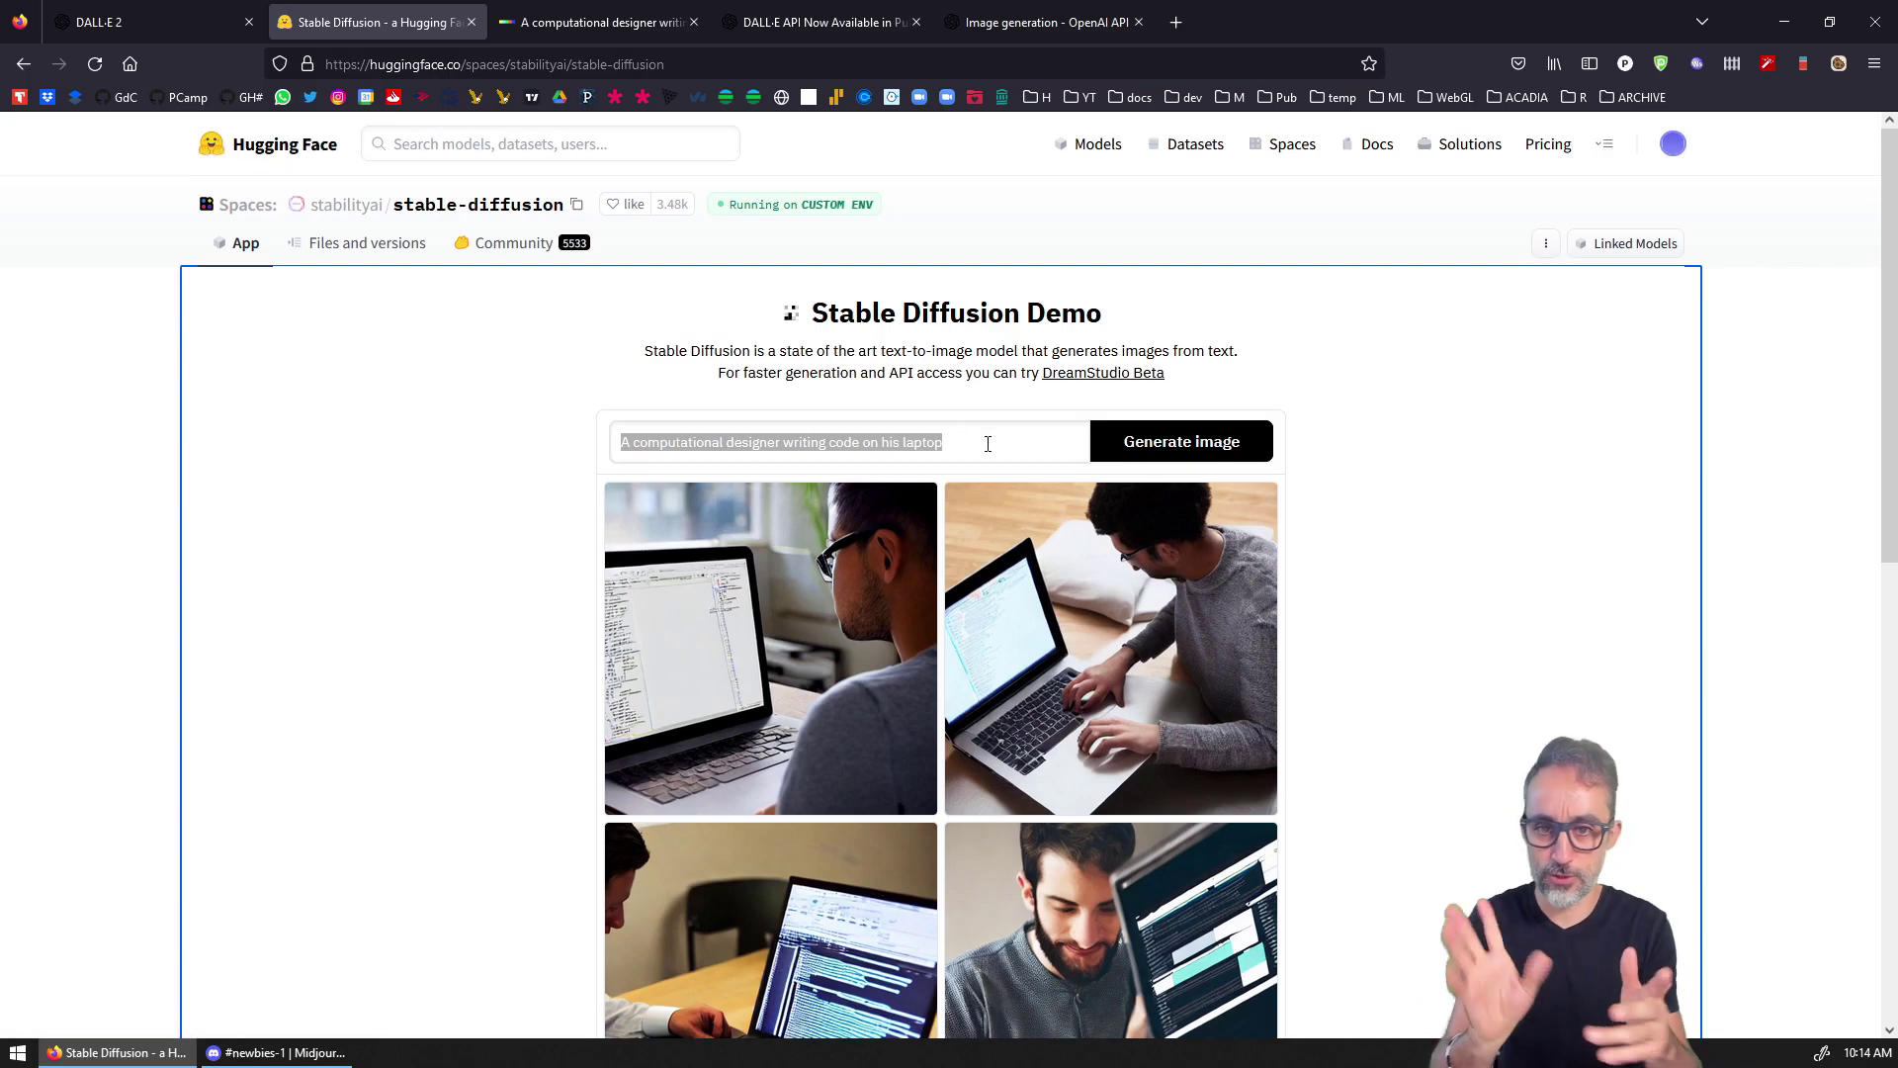
pyautogui.scroll(-1, 987, 443)
pyautogui.scroll(-1, 1166, 551)
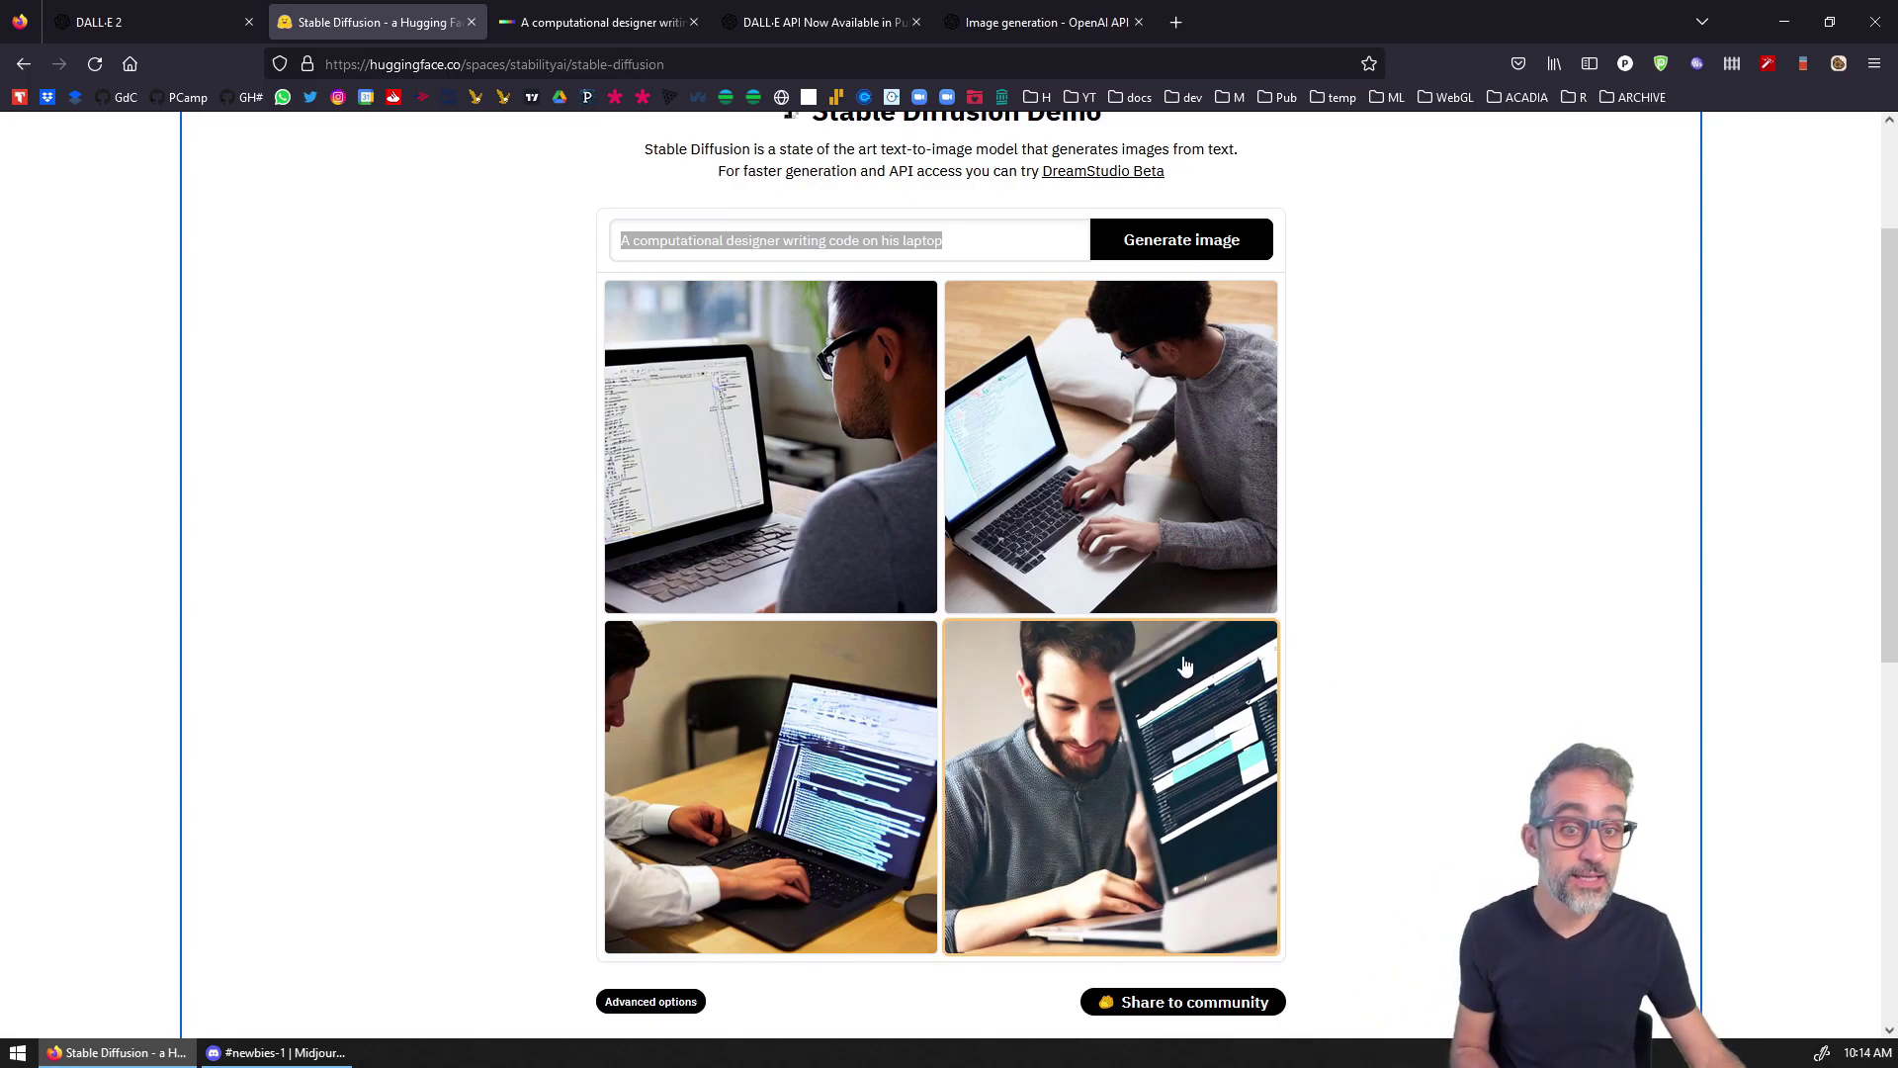
pyautogui.click(320, 1052)
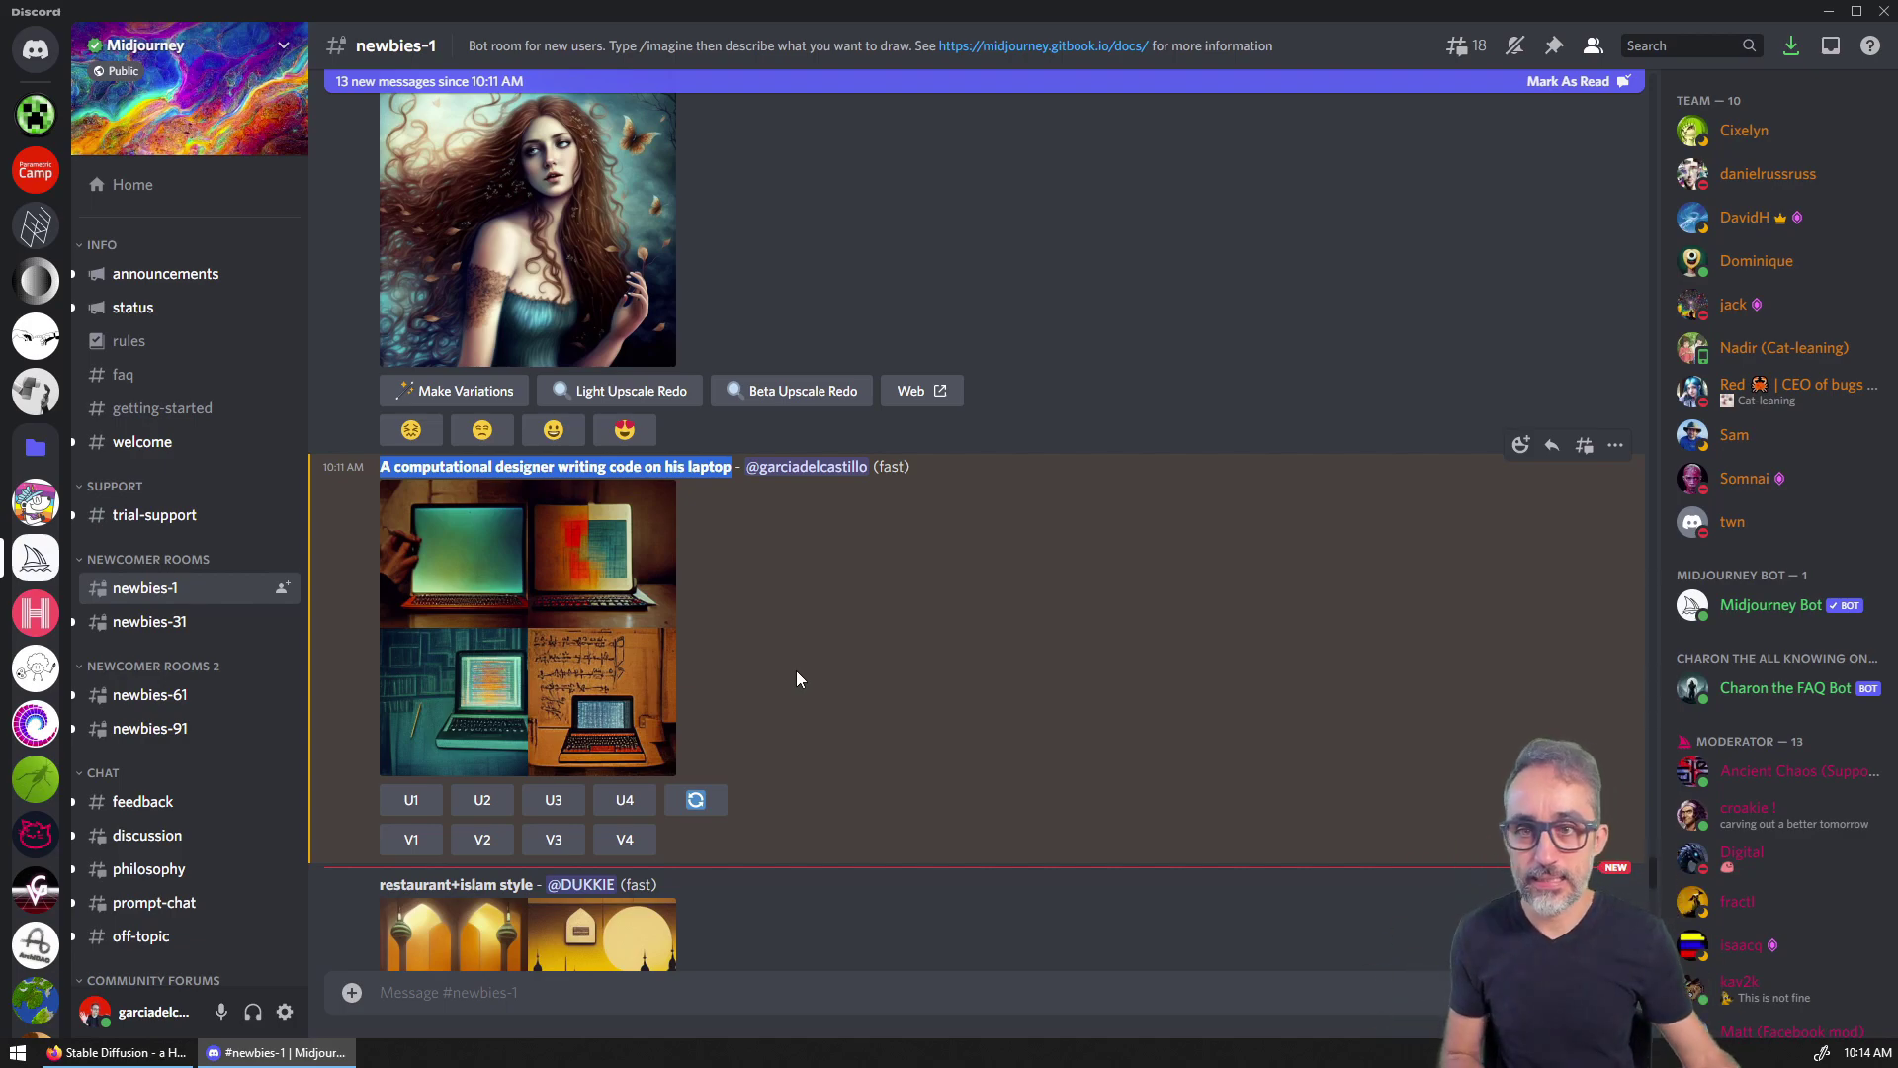
# Return to Firefox and move the DALL·E 2 tab to second position
pyautogui.click(162, 1055)
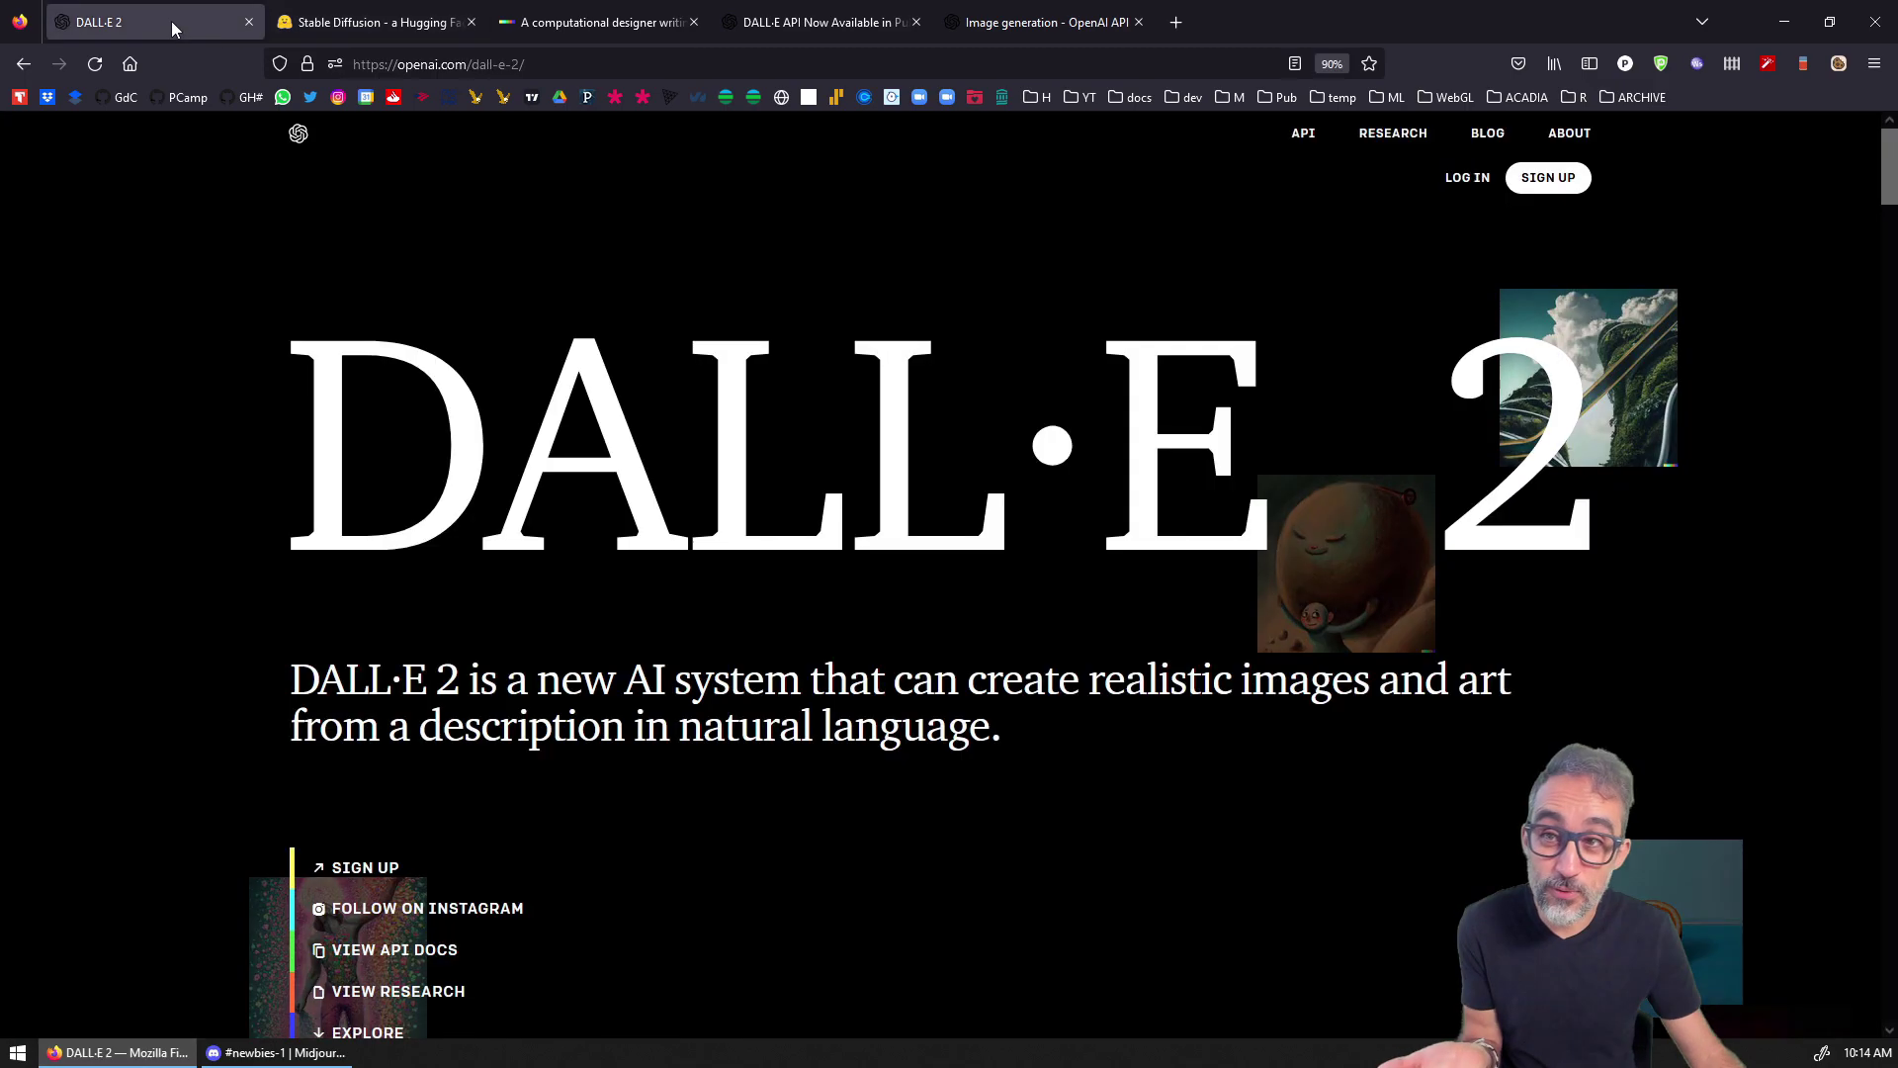
pyautogui.moveTo(171, 21); pyautogui.dragTo(406, 19)
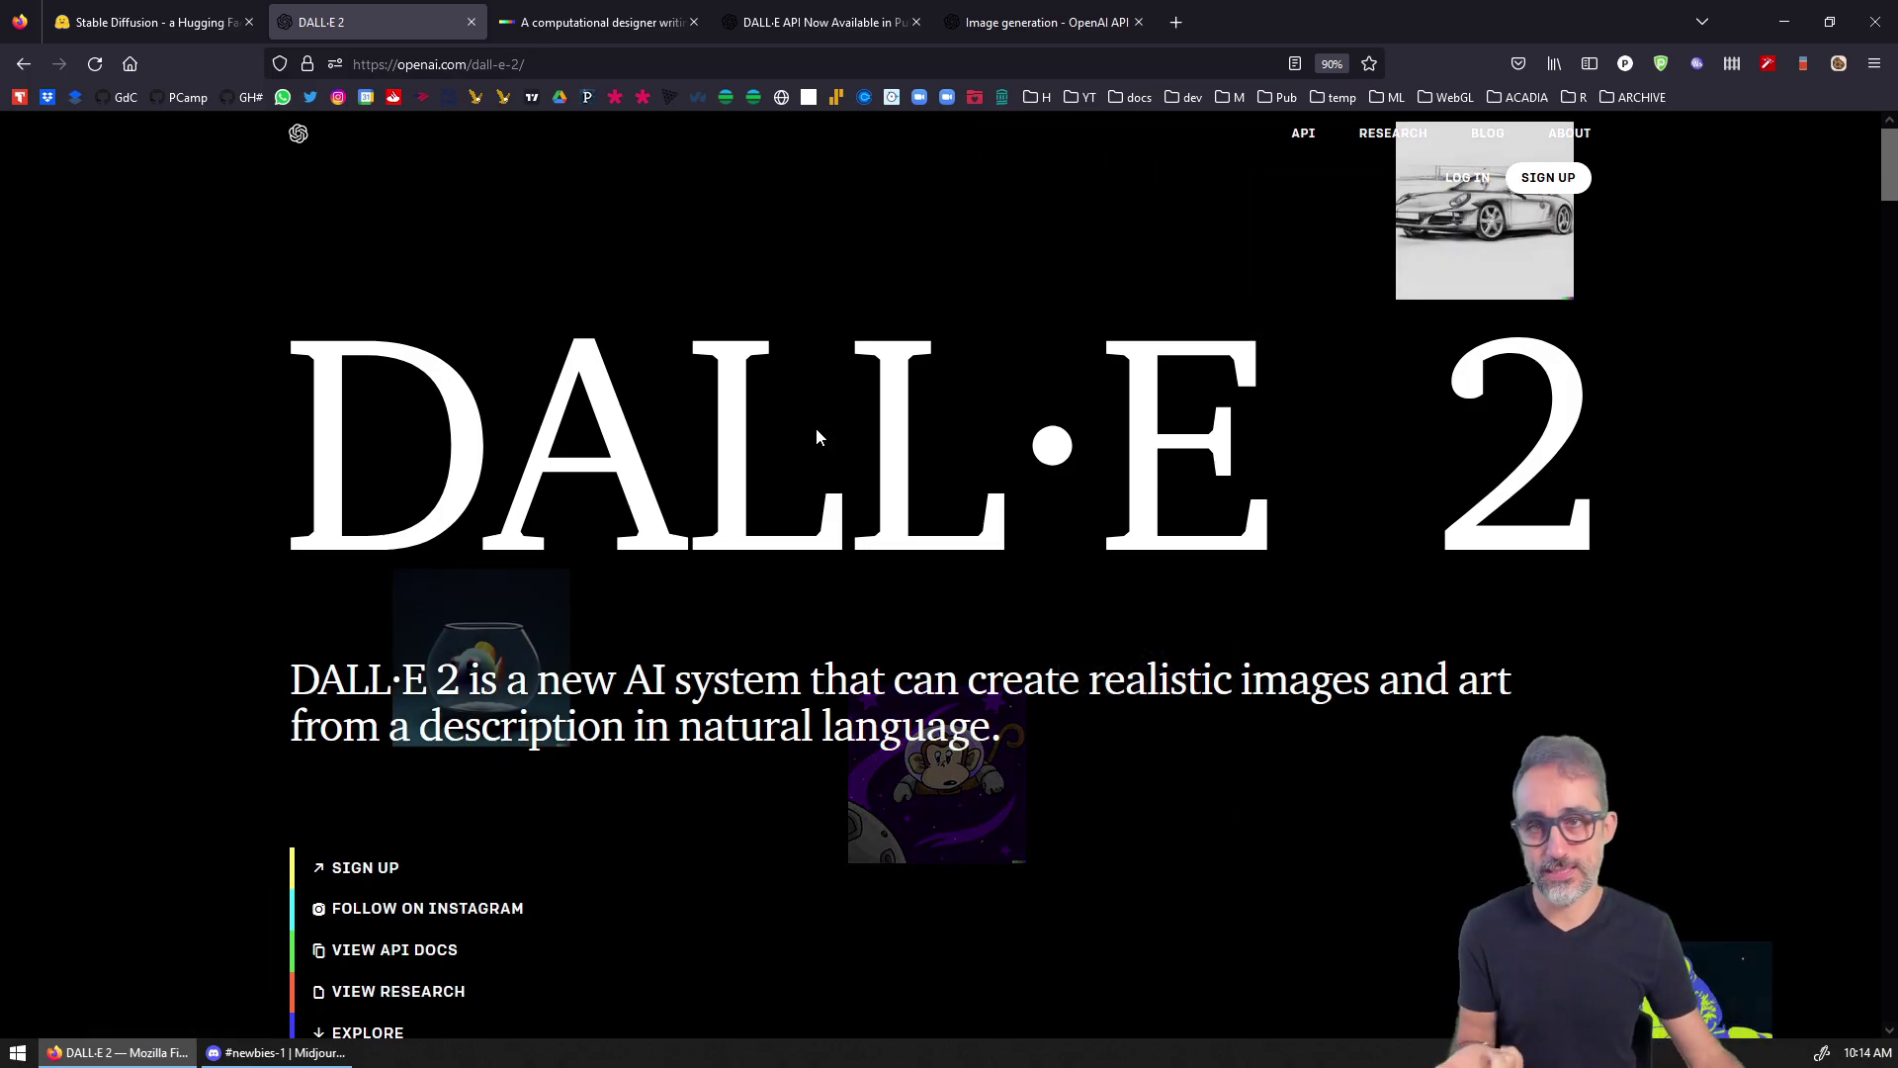
# Open DALL·E's laptop-coder results and highlight the computational-designer prompt text
pyautogui.click(594, 22)
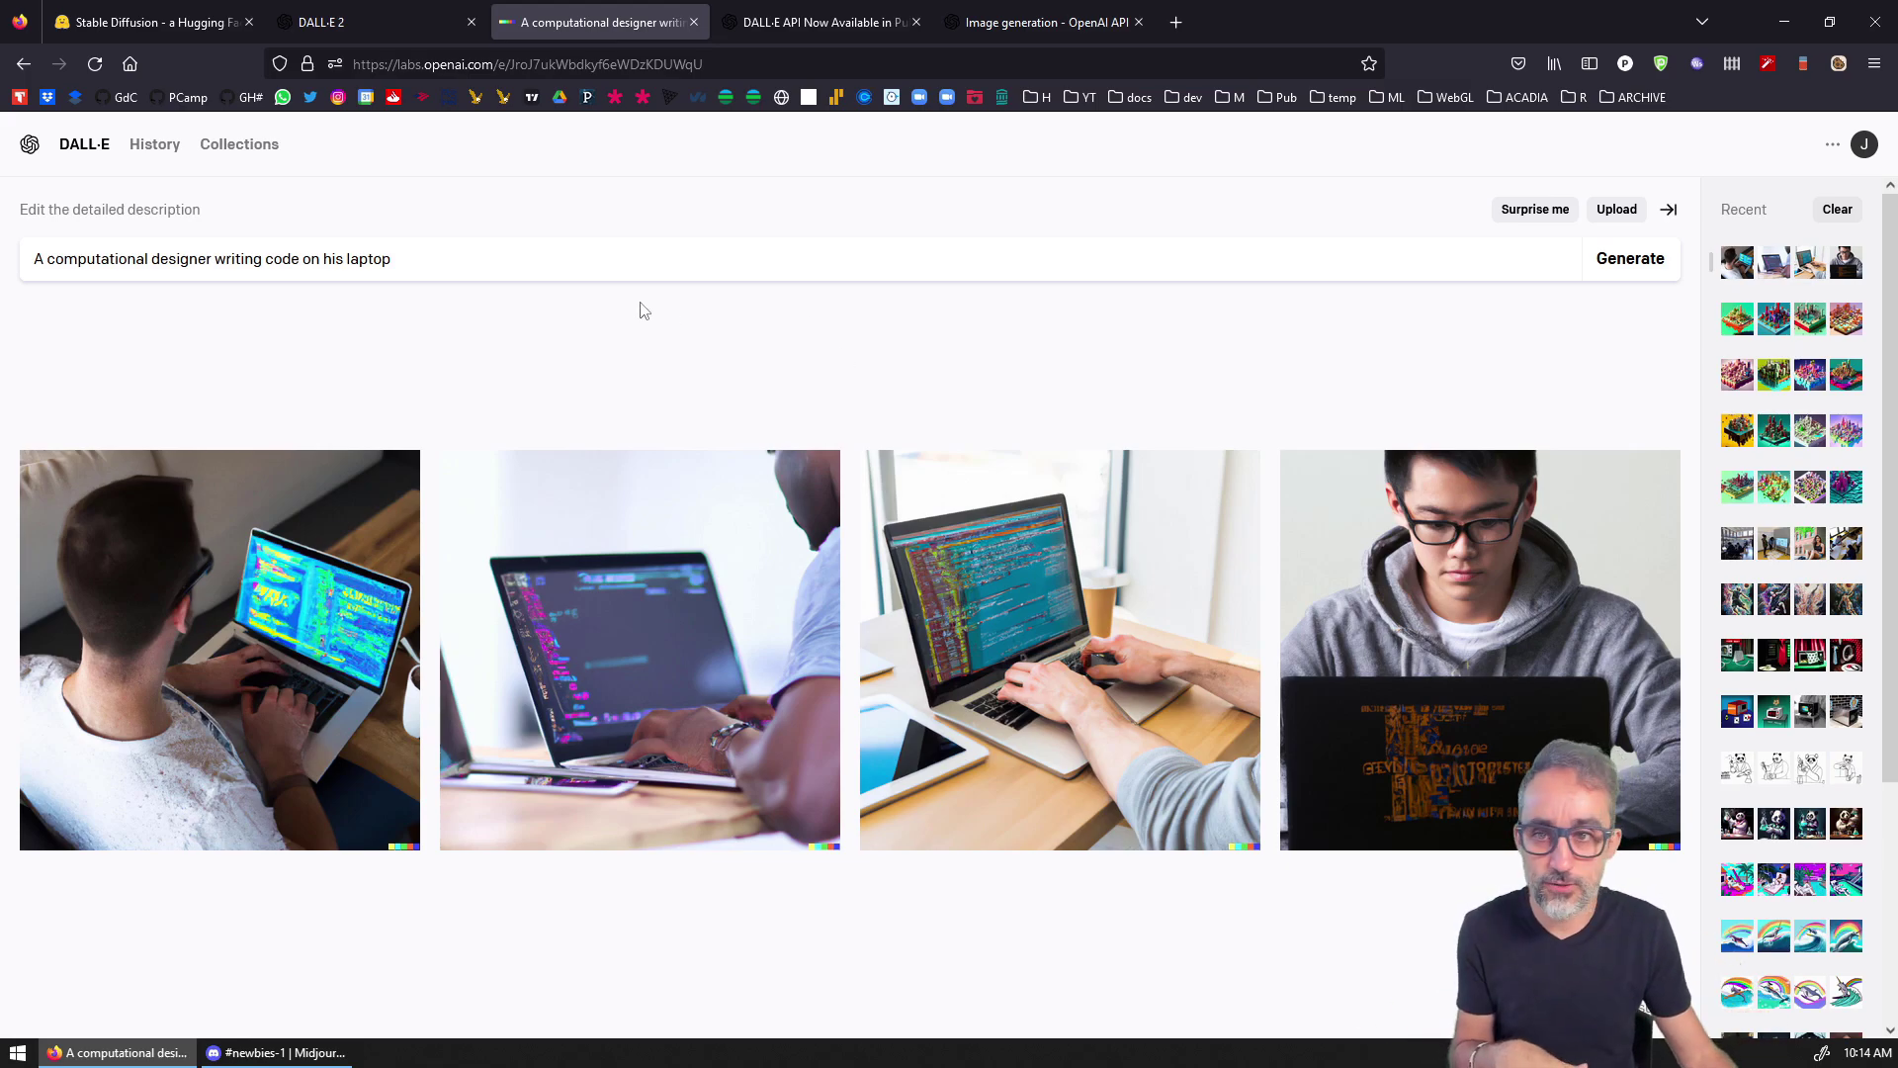
pyautogui.moveTo(390, 258); pyautogui.dragTo(303, 258)
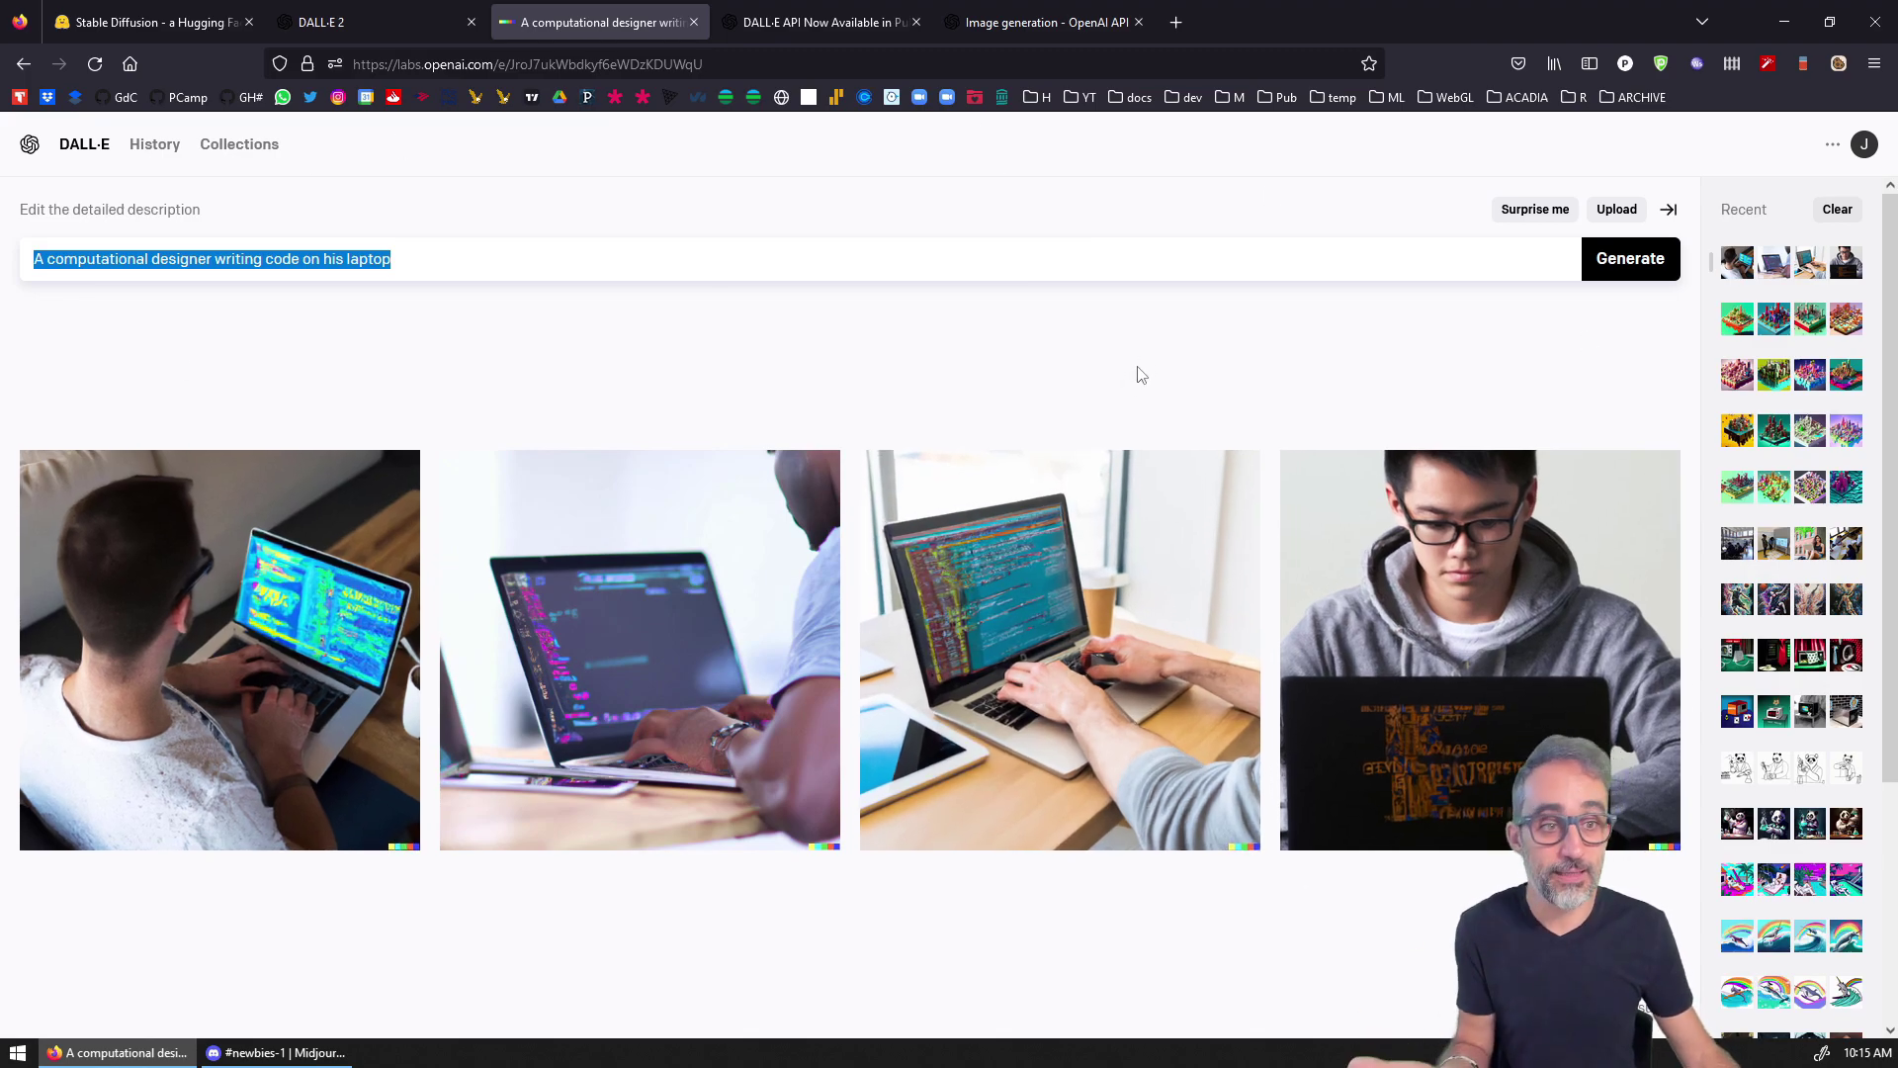
# Compare Midjourney's Discord results, the Stable Diffusion demo and DALL·E's laptop-coder images
pyautogui.click(319, 1052)
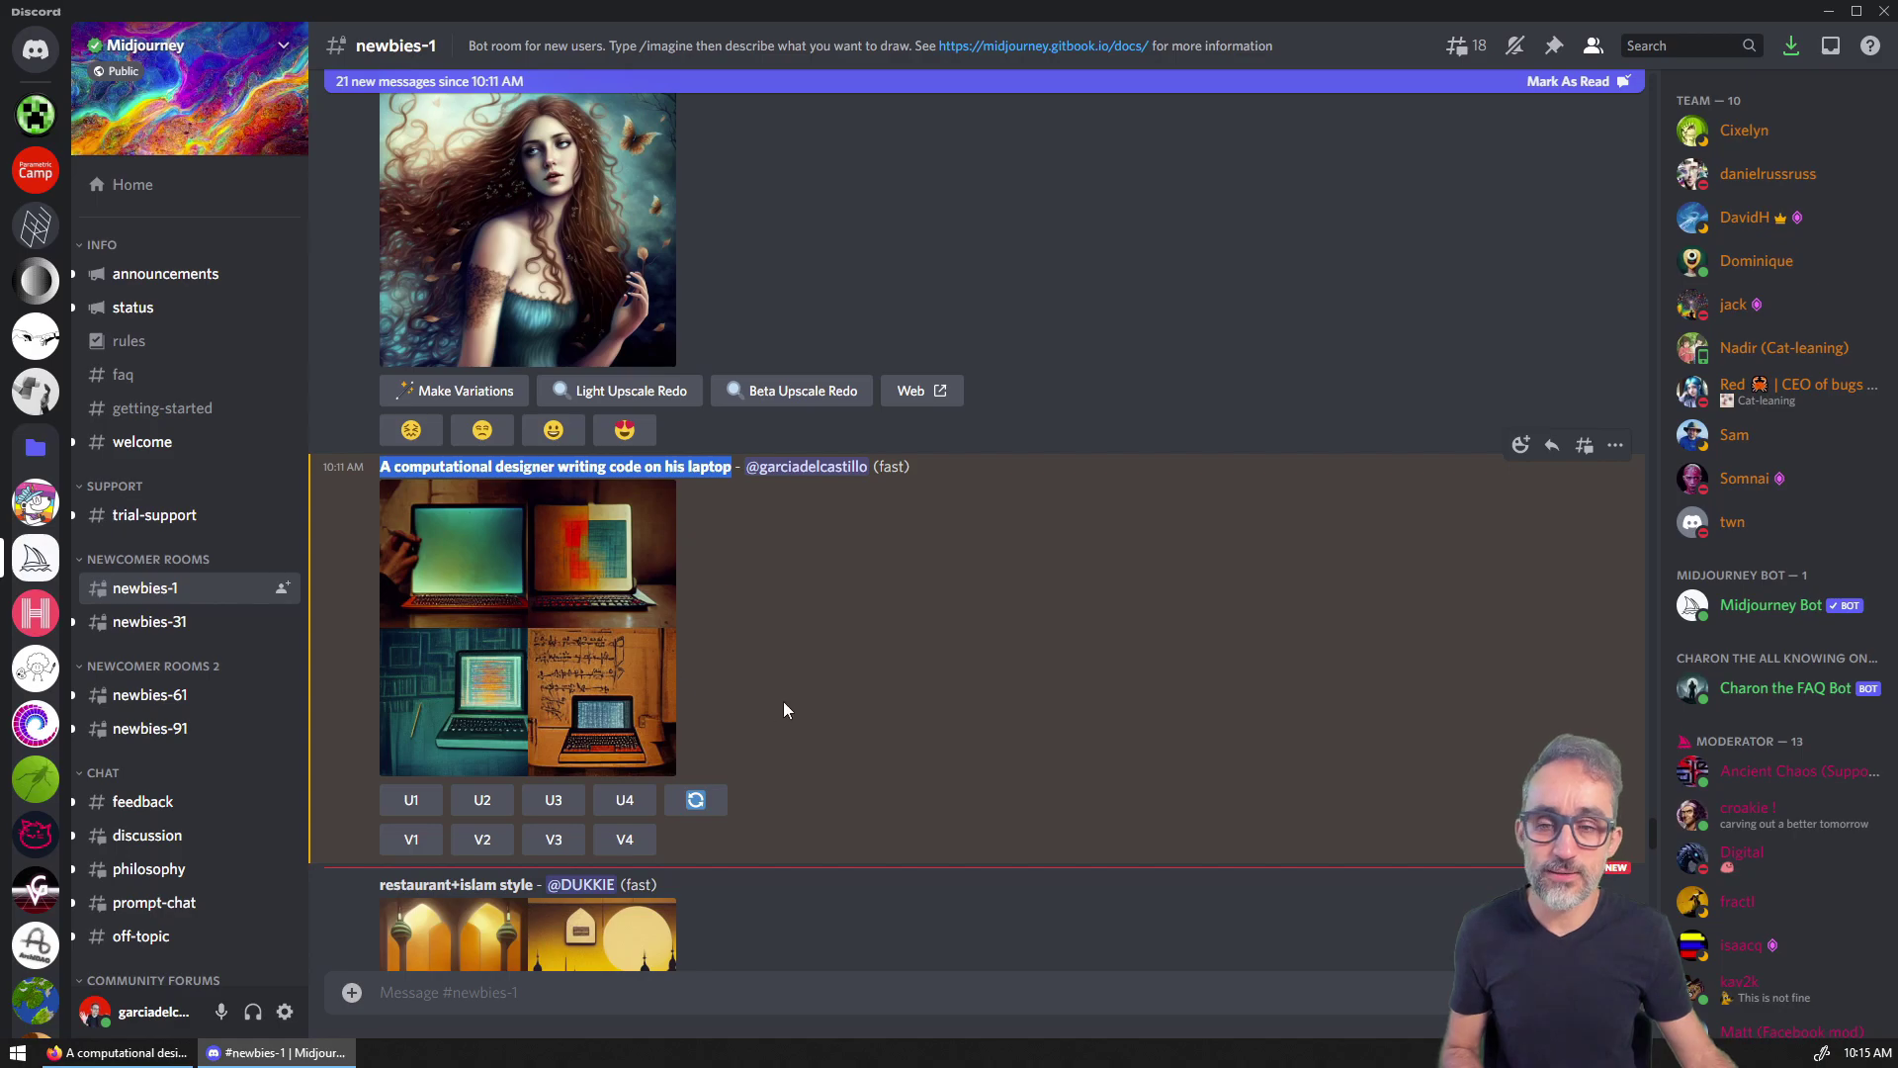
pyautogui.hotkey('alt', 'Tab')
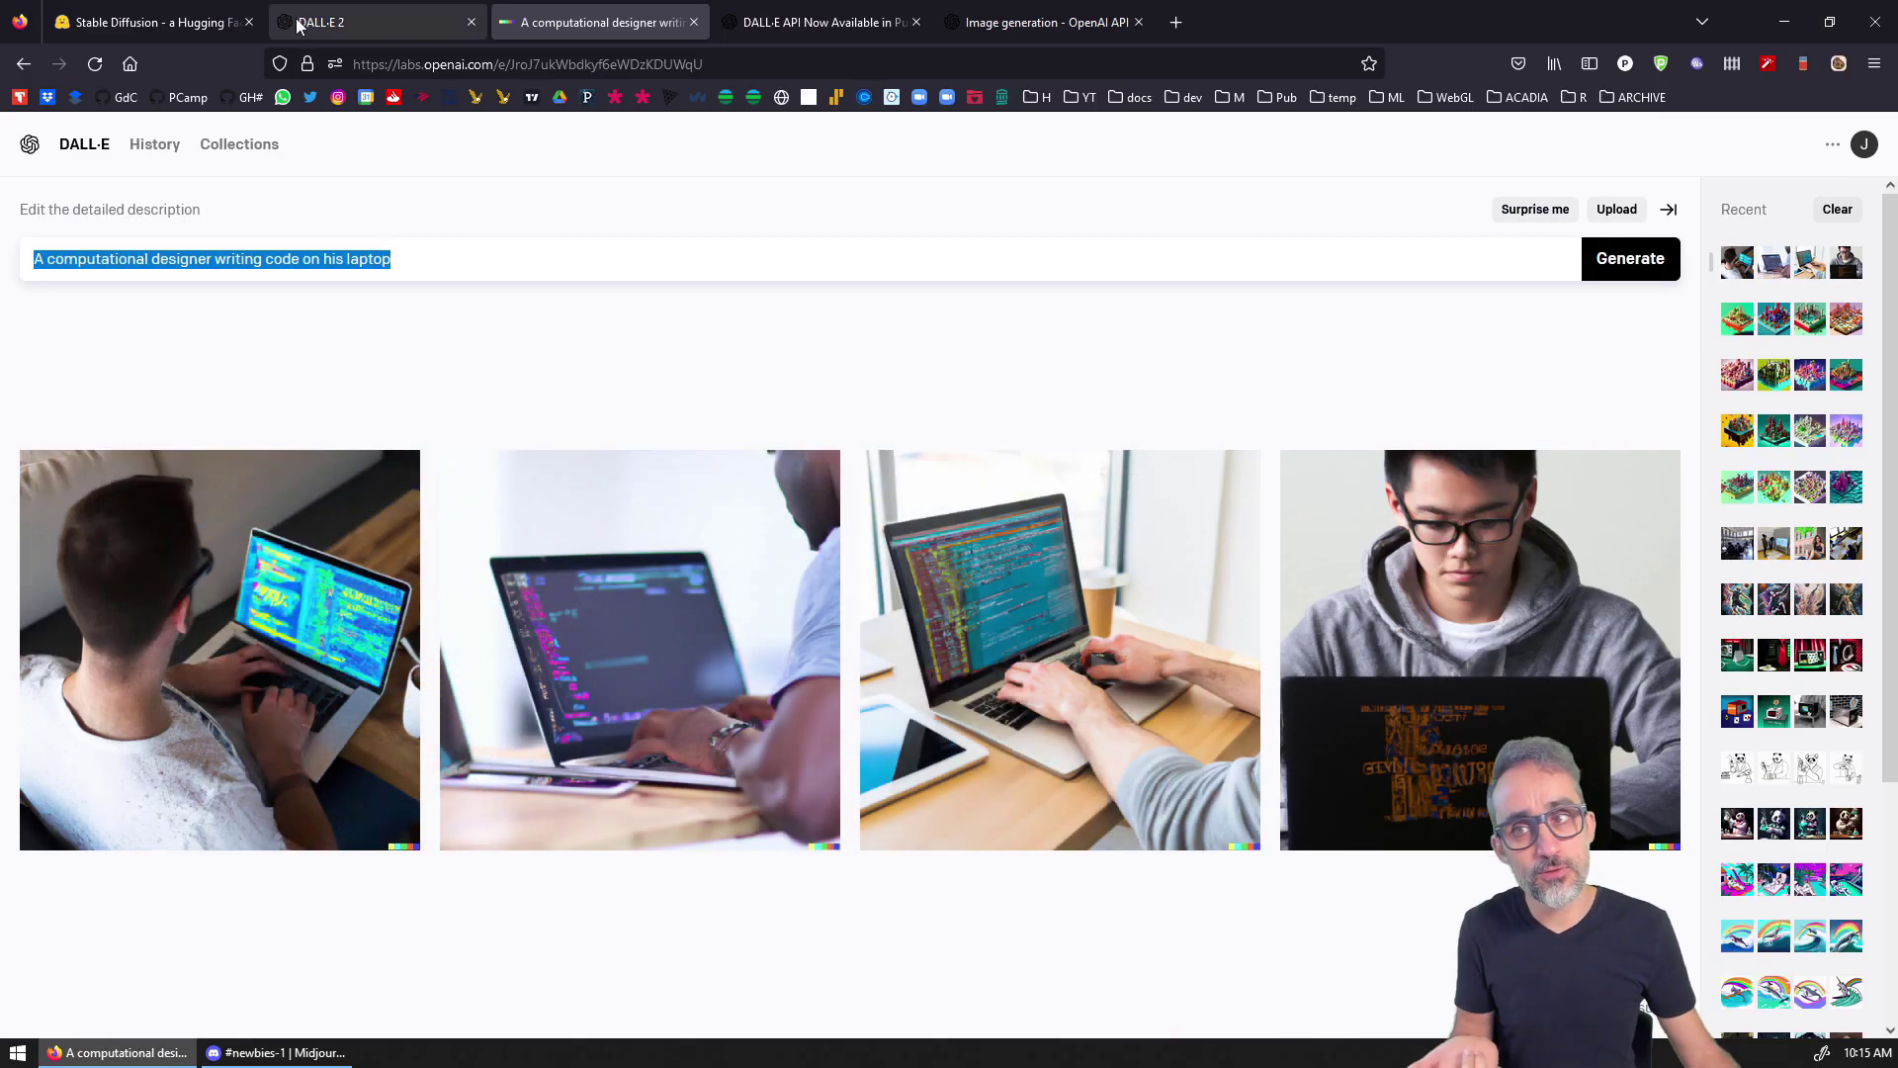
pyautogui.click(149, 22)
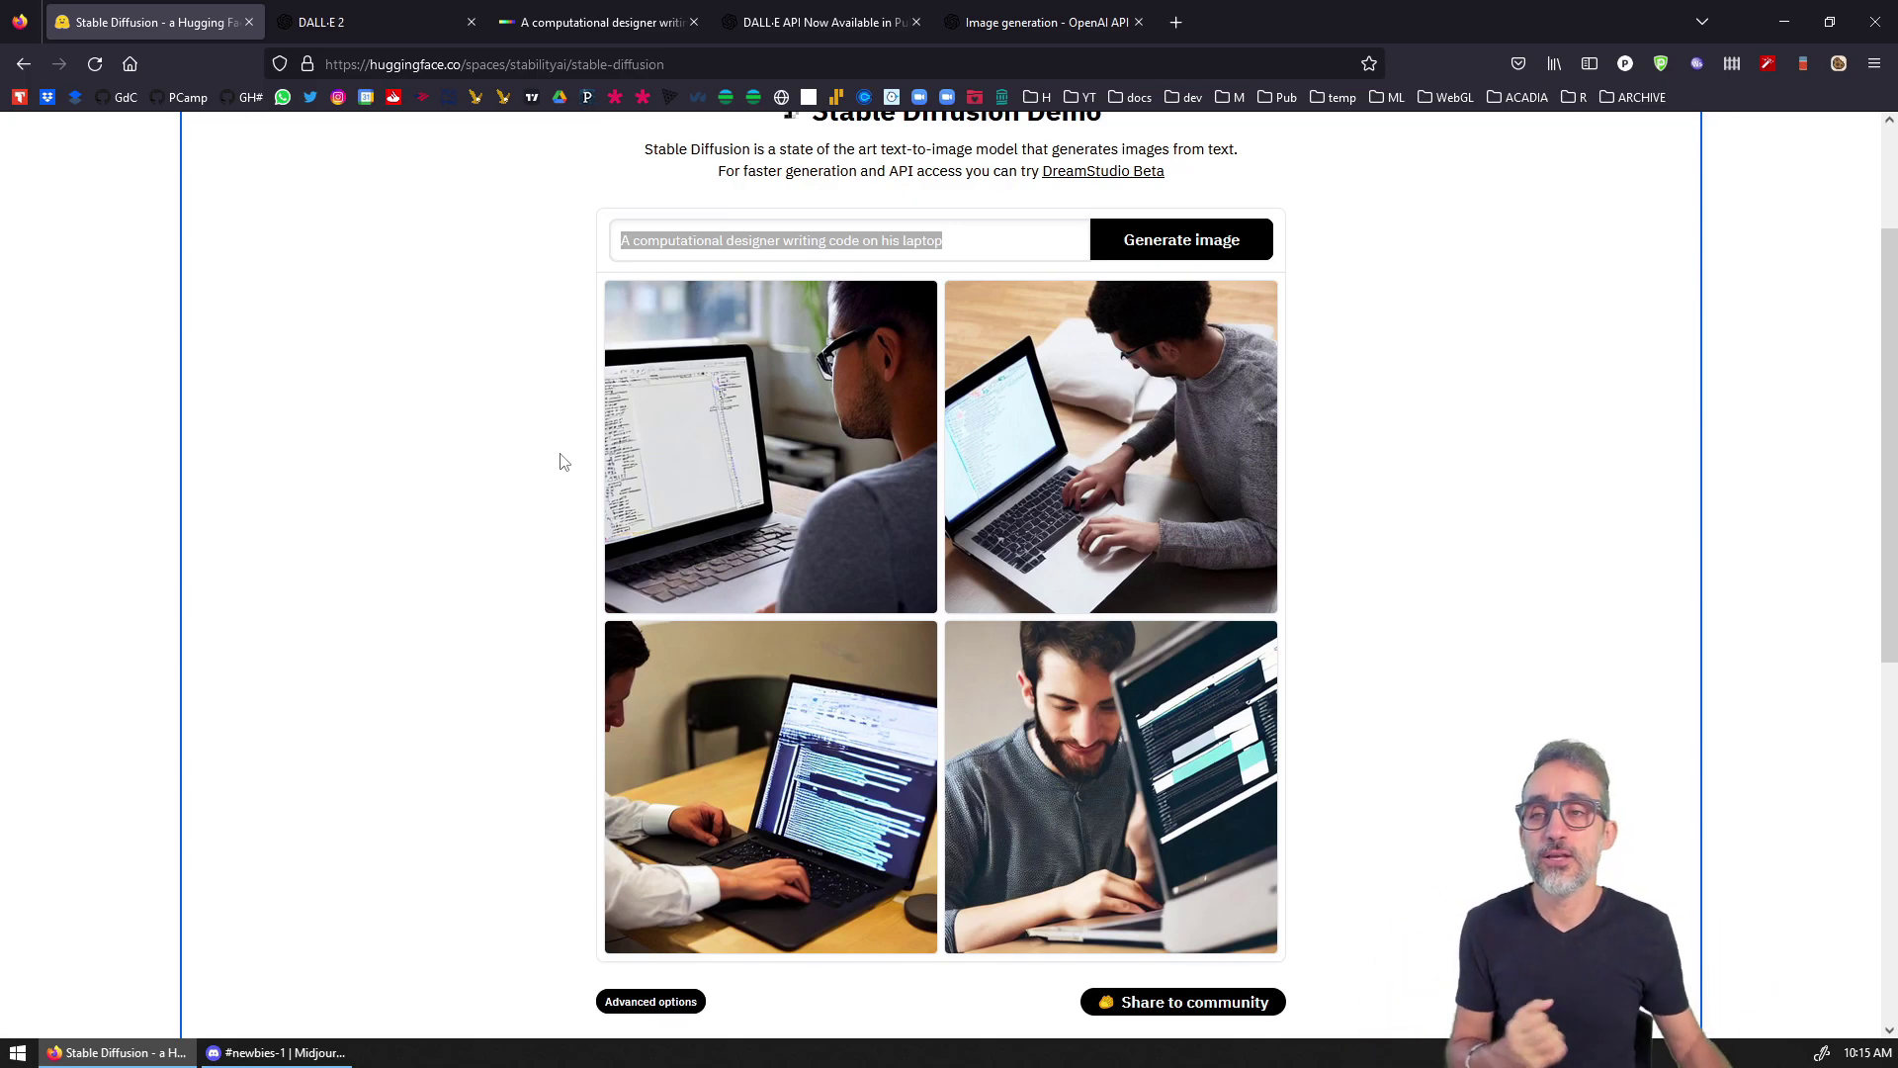
pyautogui.click(411, 14)
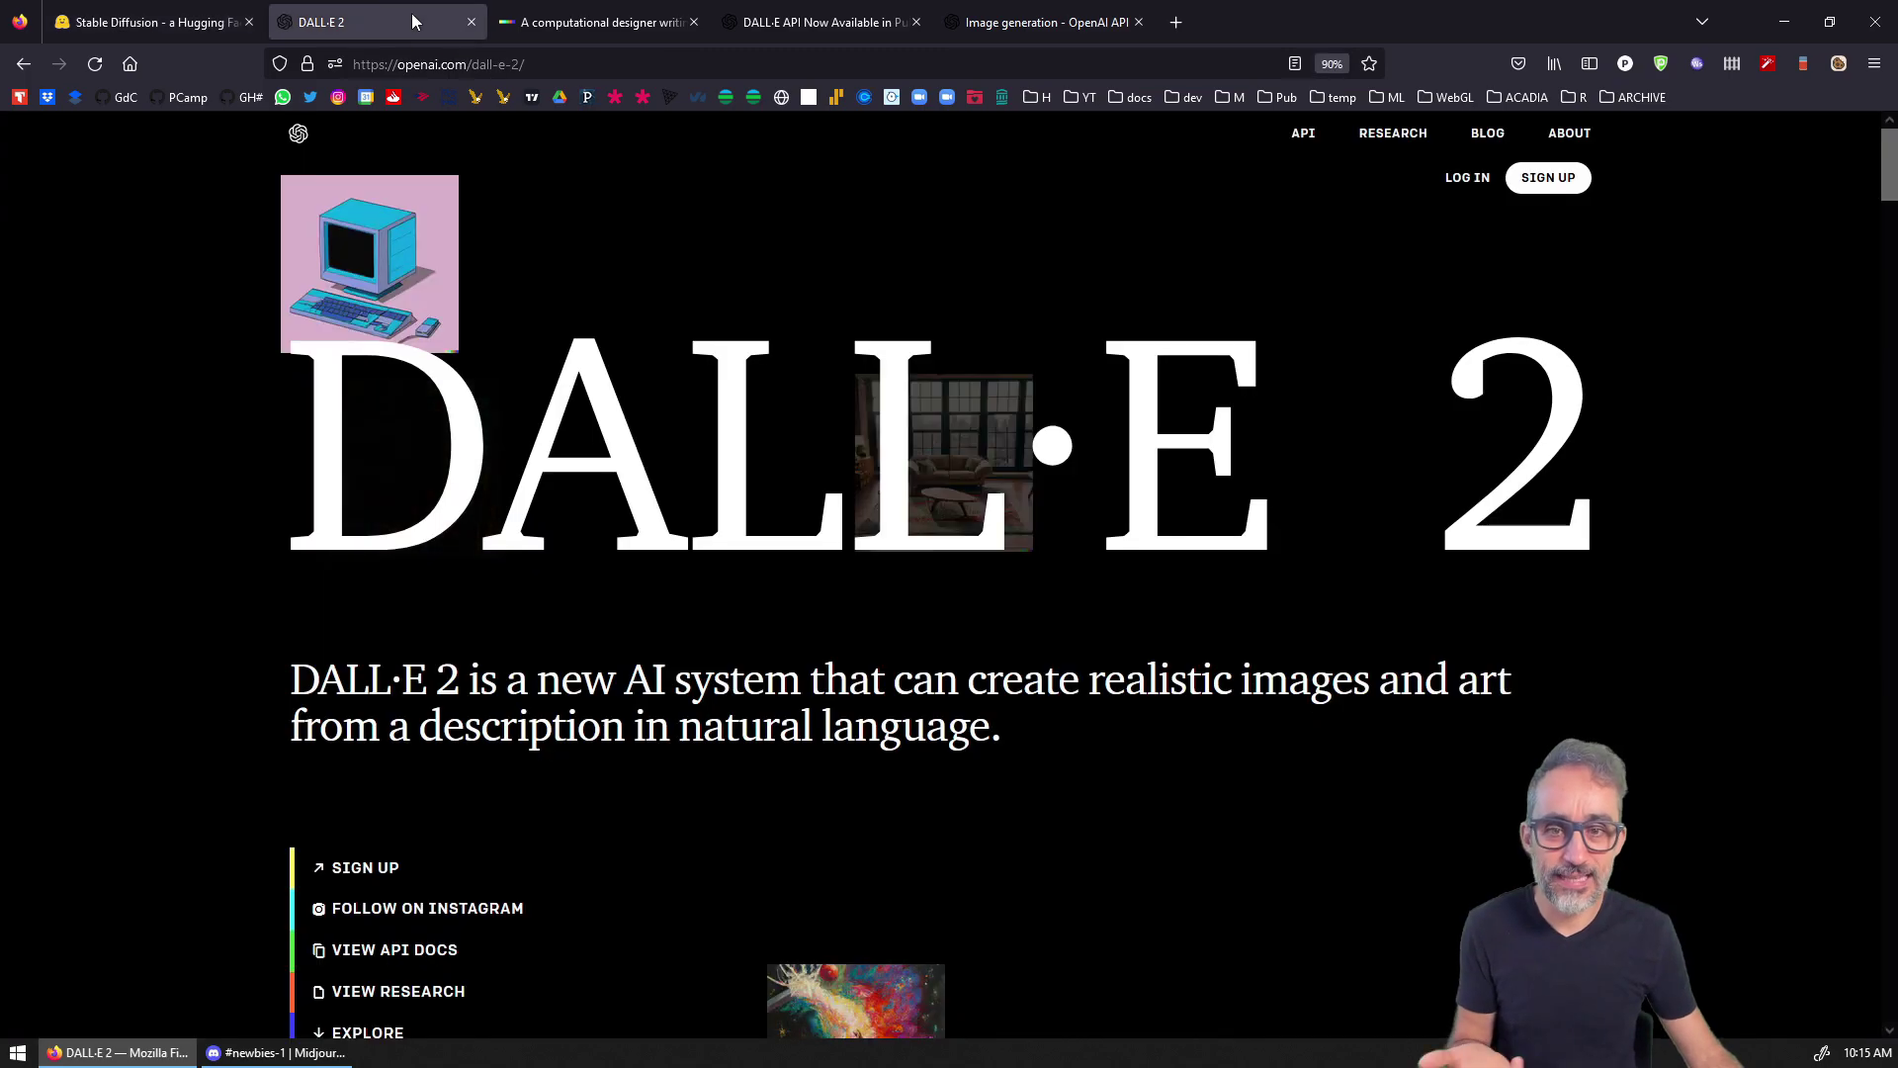
pyautogui.click(598, 14)
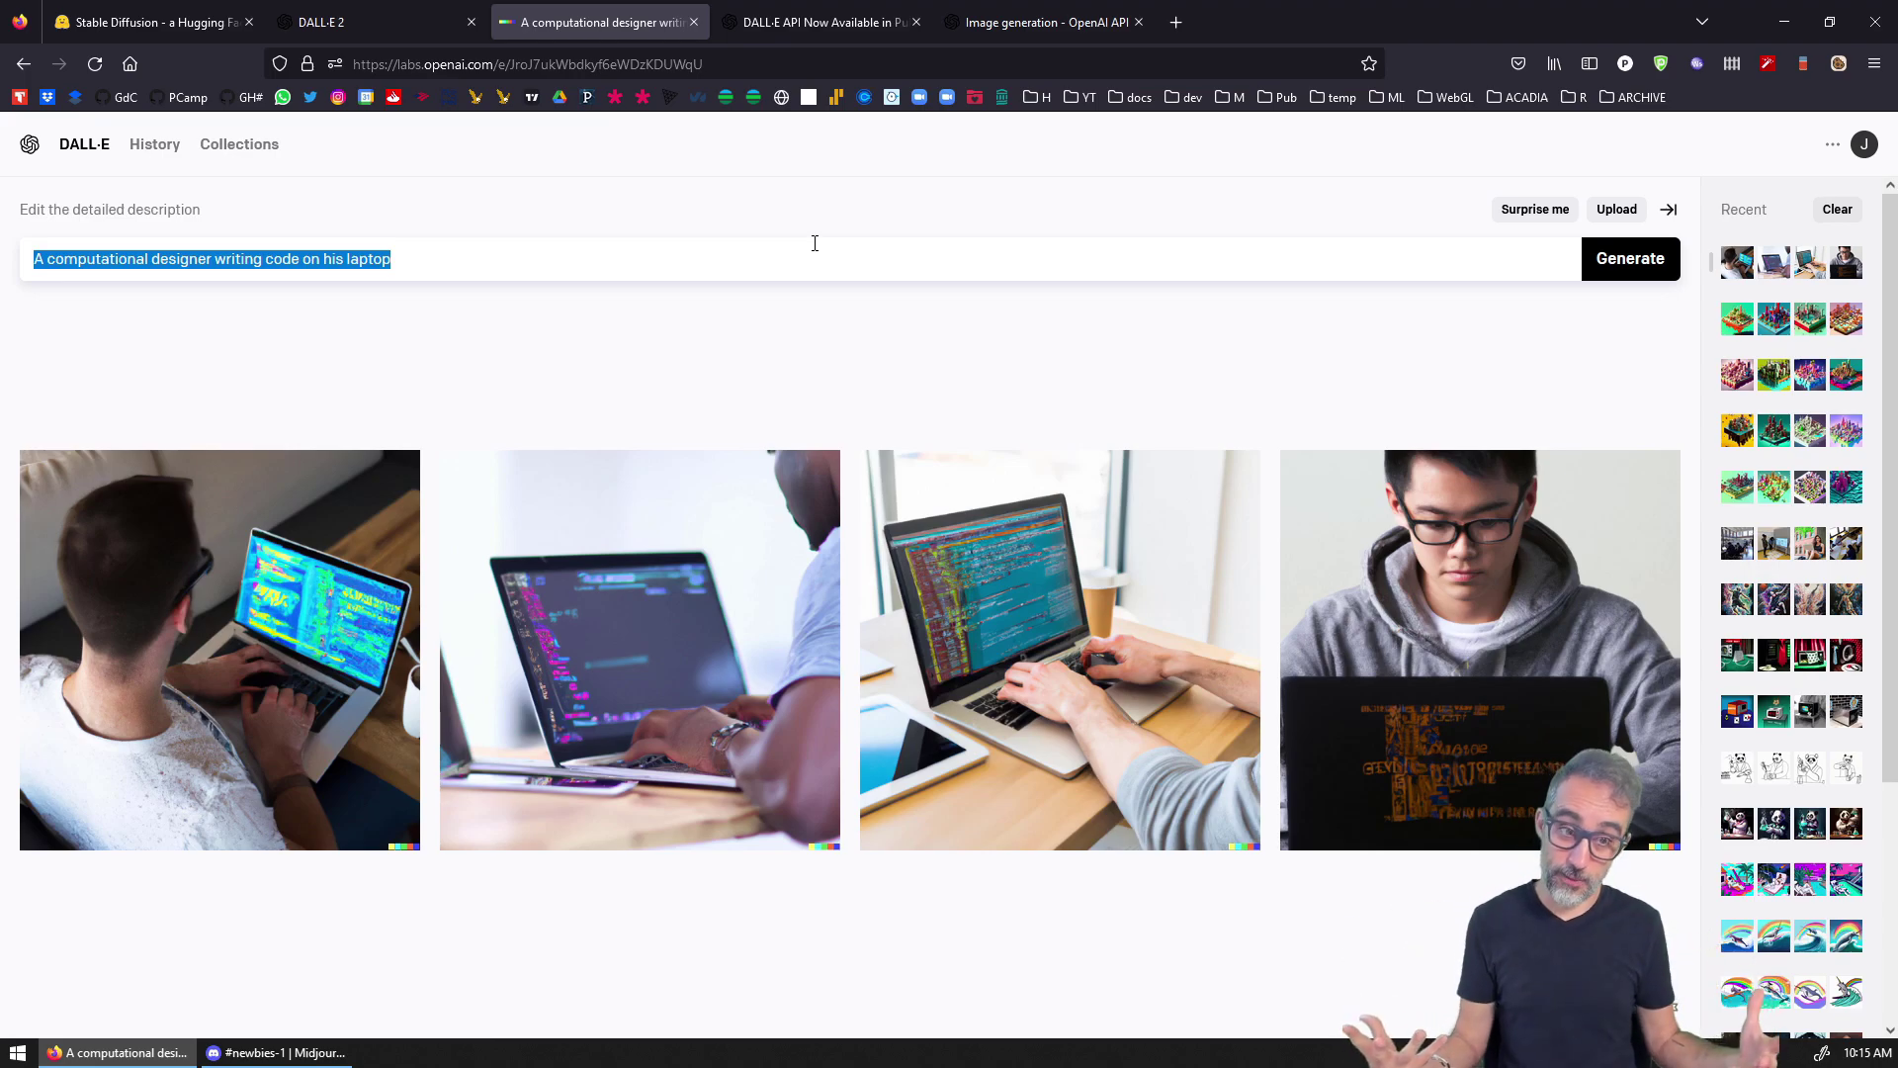
# Read the DALL·E API announcement's curl generation example and corgi result, then reach the Image generation guide
pyautogui.click(831, 22)
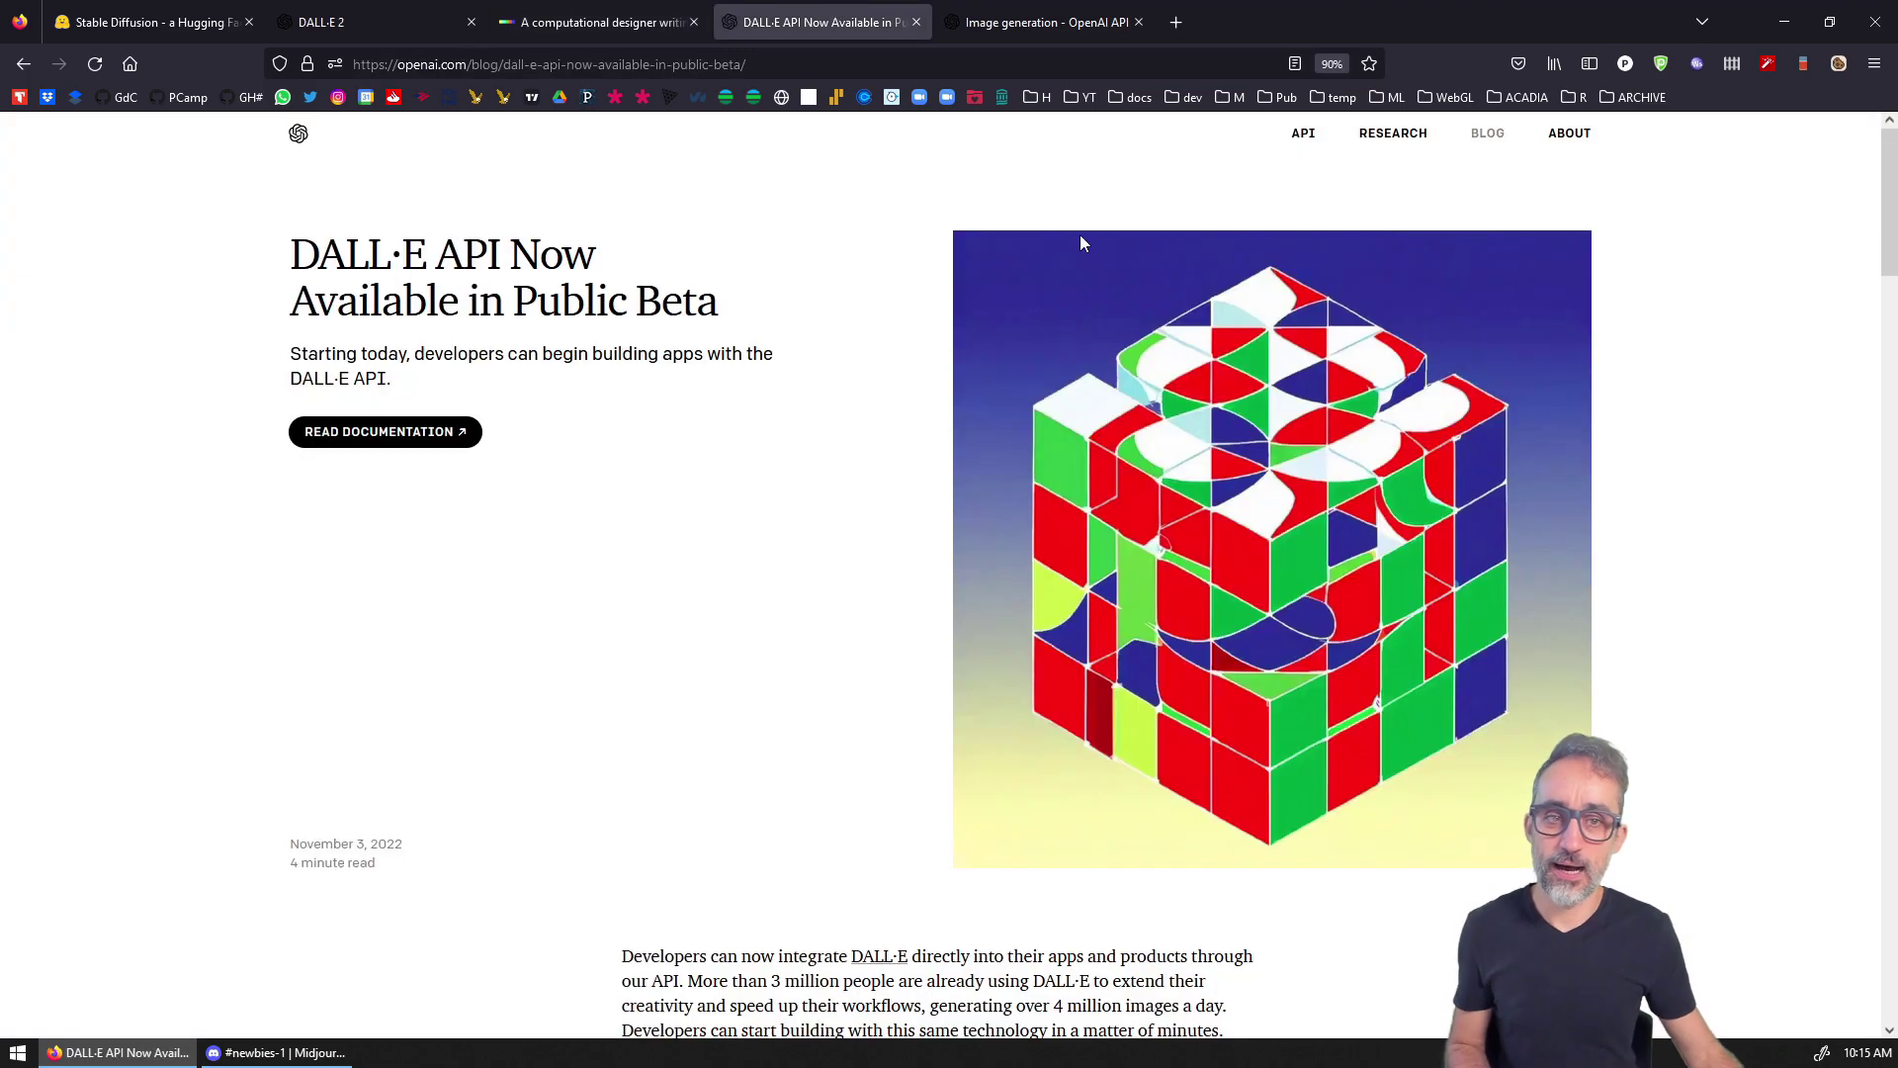
pyautogui.moveTo(1888, 176); pyautogui.dragTo(1879, 300)
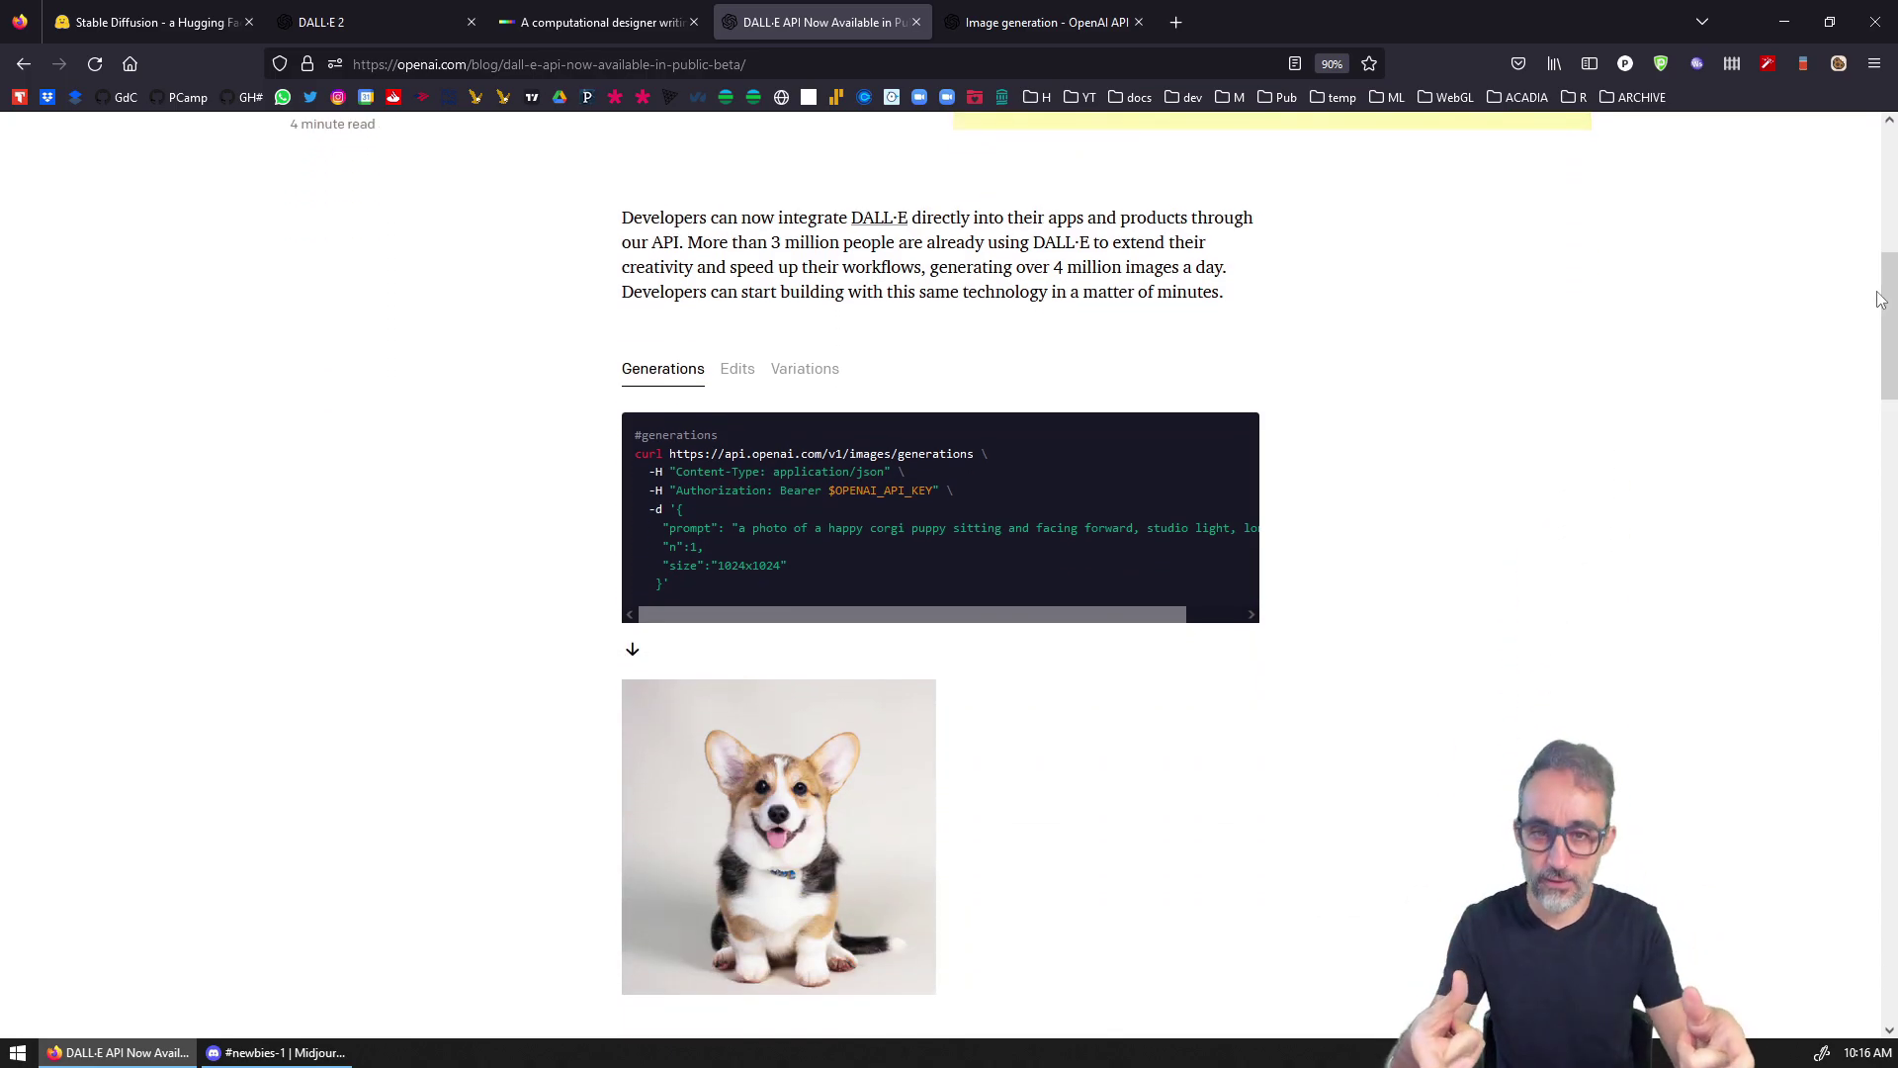
pyautogui.moveTo(703, 595); pyautogui.dragTo(638, 452)
pyautogui.click(1402, 488)
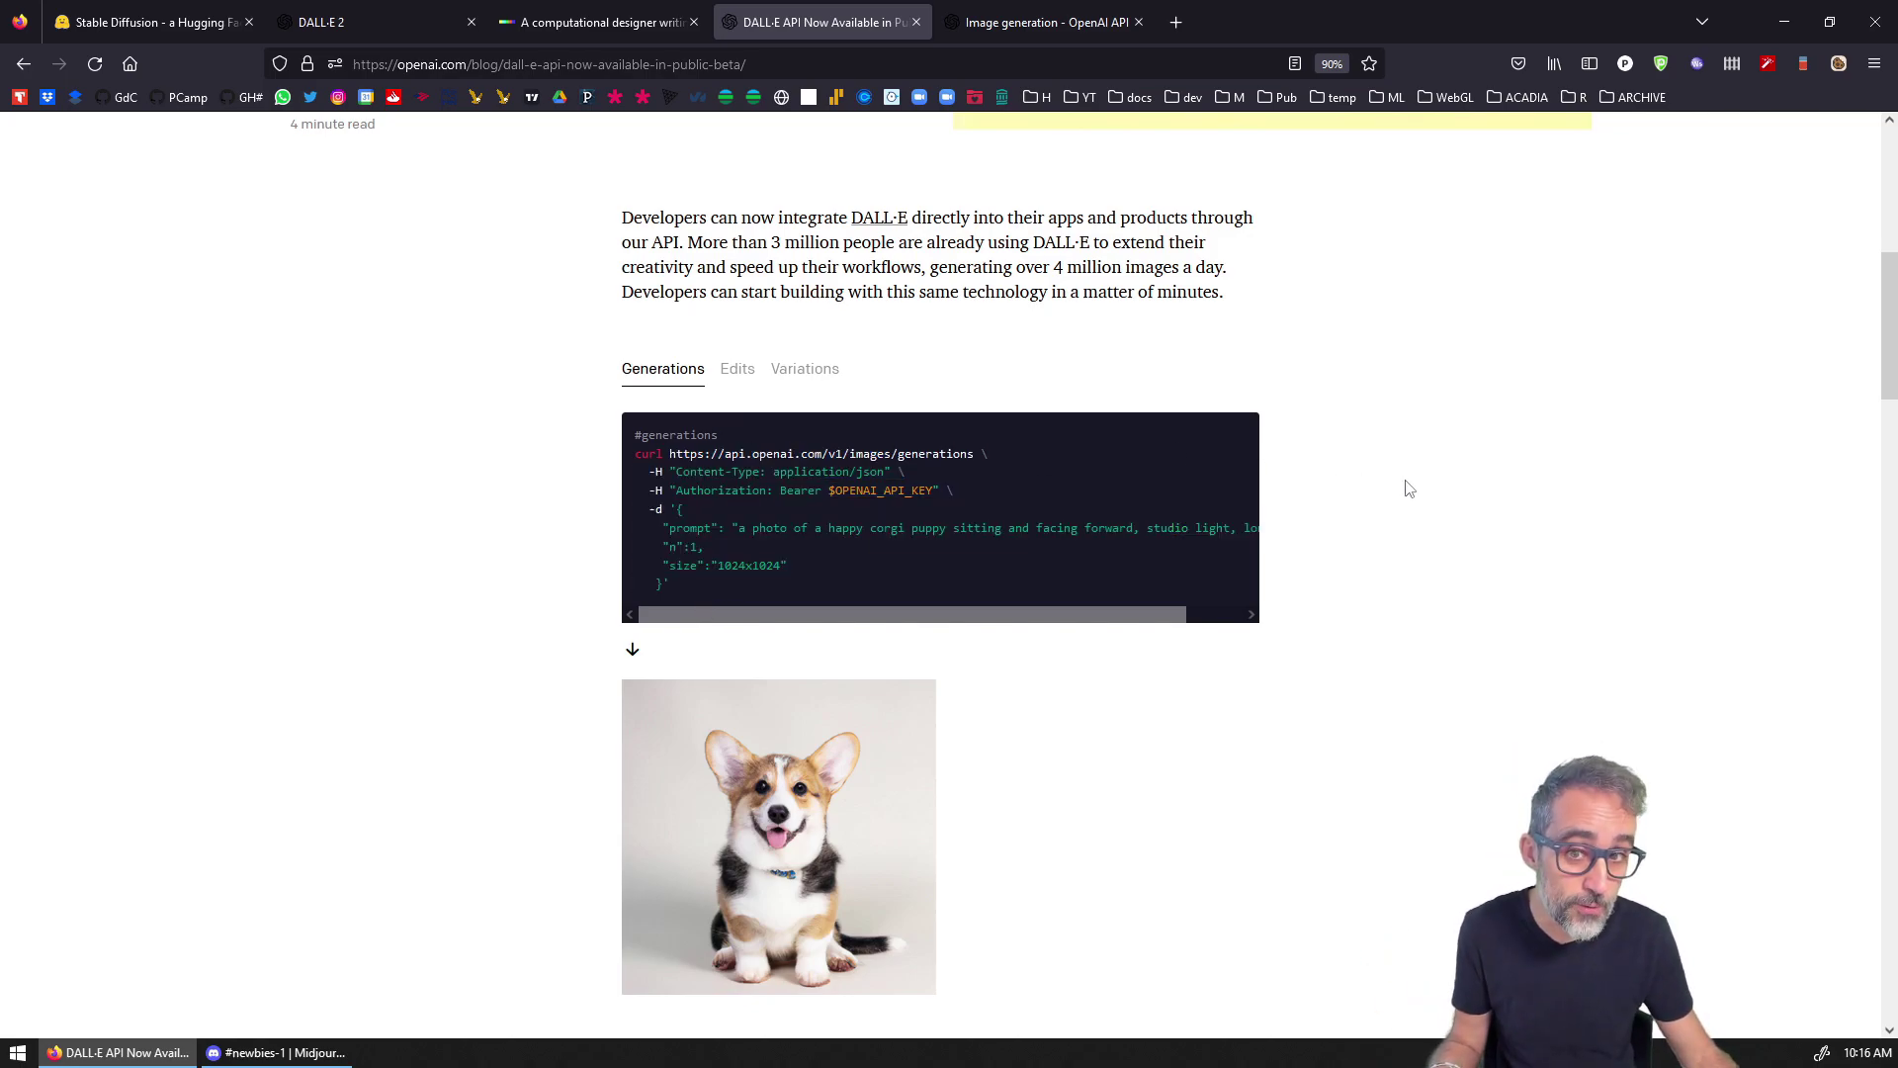
pyautogui.scroll(-1, 1407, 488)
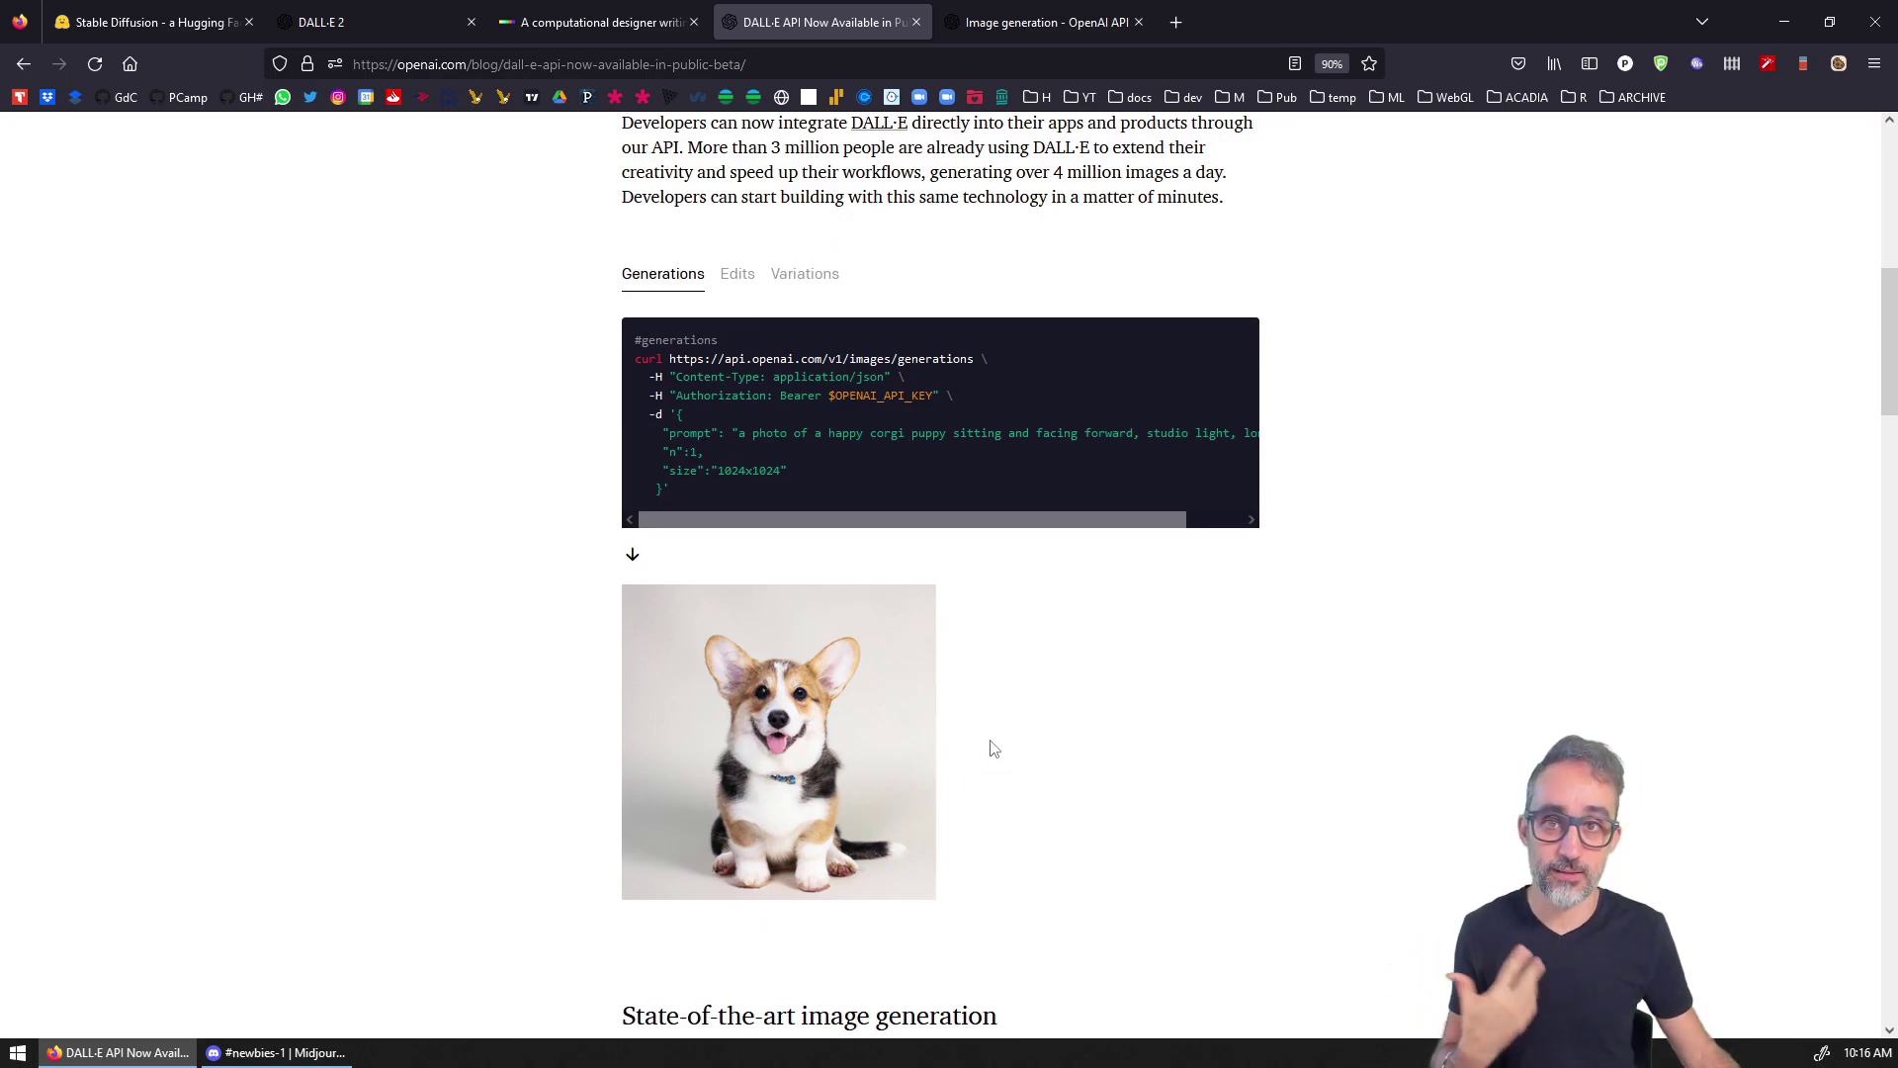
pyautogui.scroll(-4, 991, 741)
pyautogui.scroll(3, 995, 726)
pyautogui.scroll(2, 1018, 722)
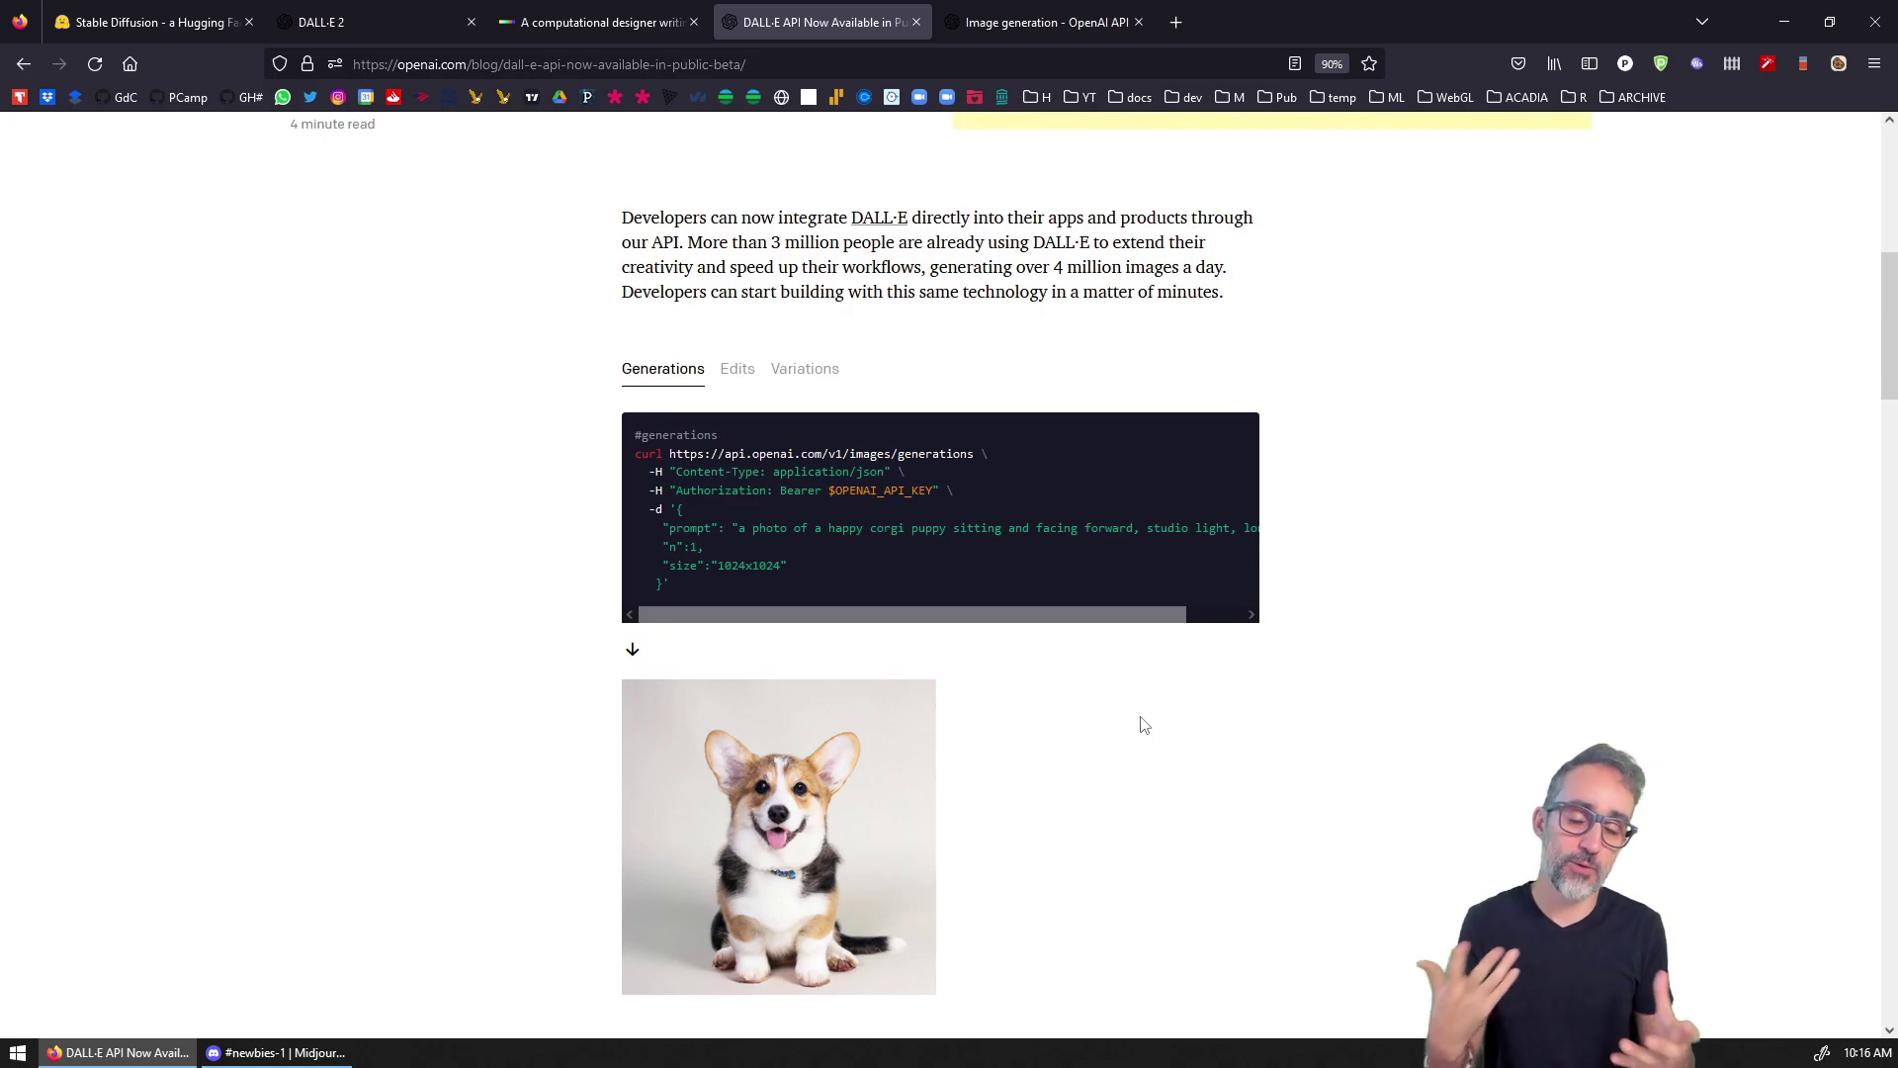
pyautogui.scroll(2, 1140, 723)
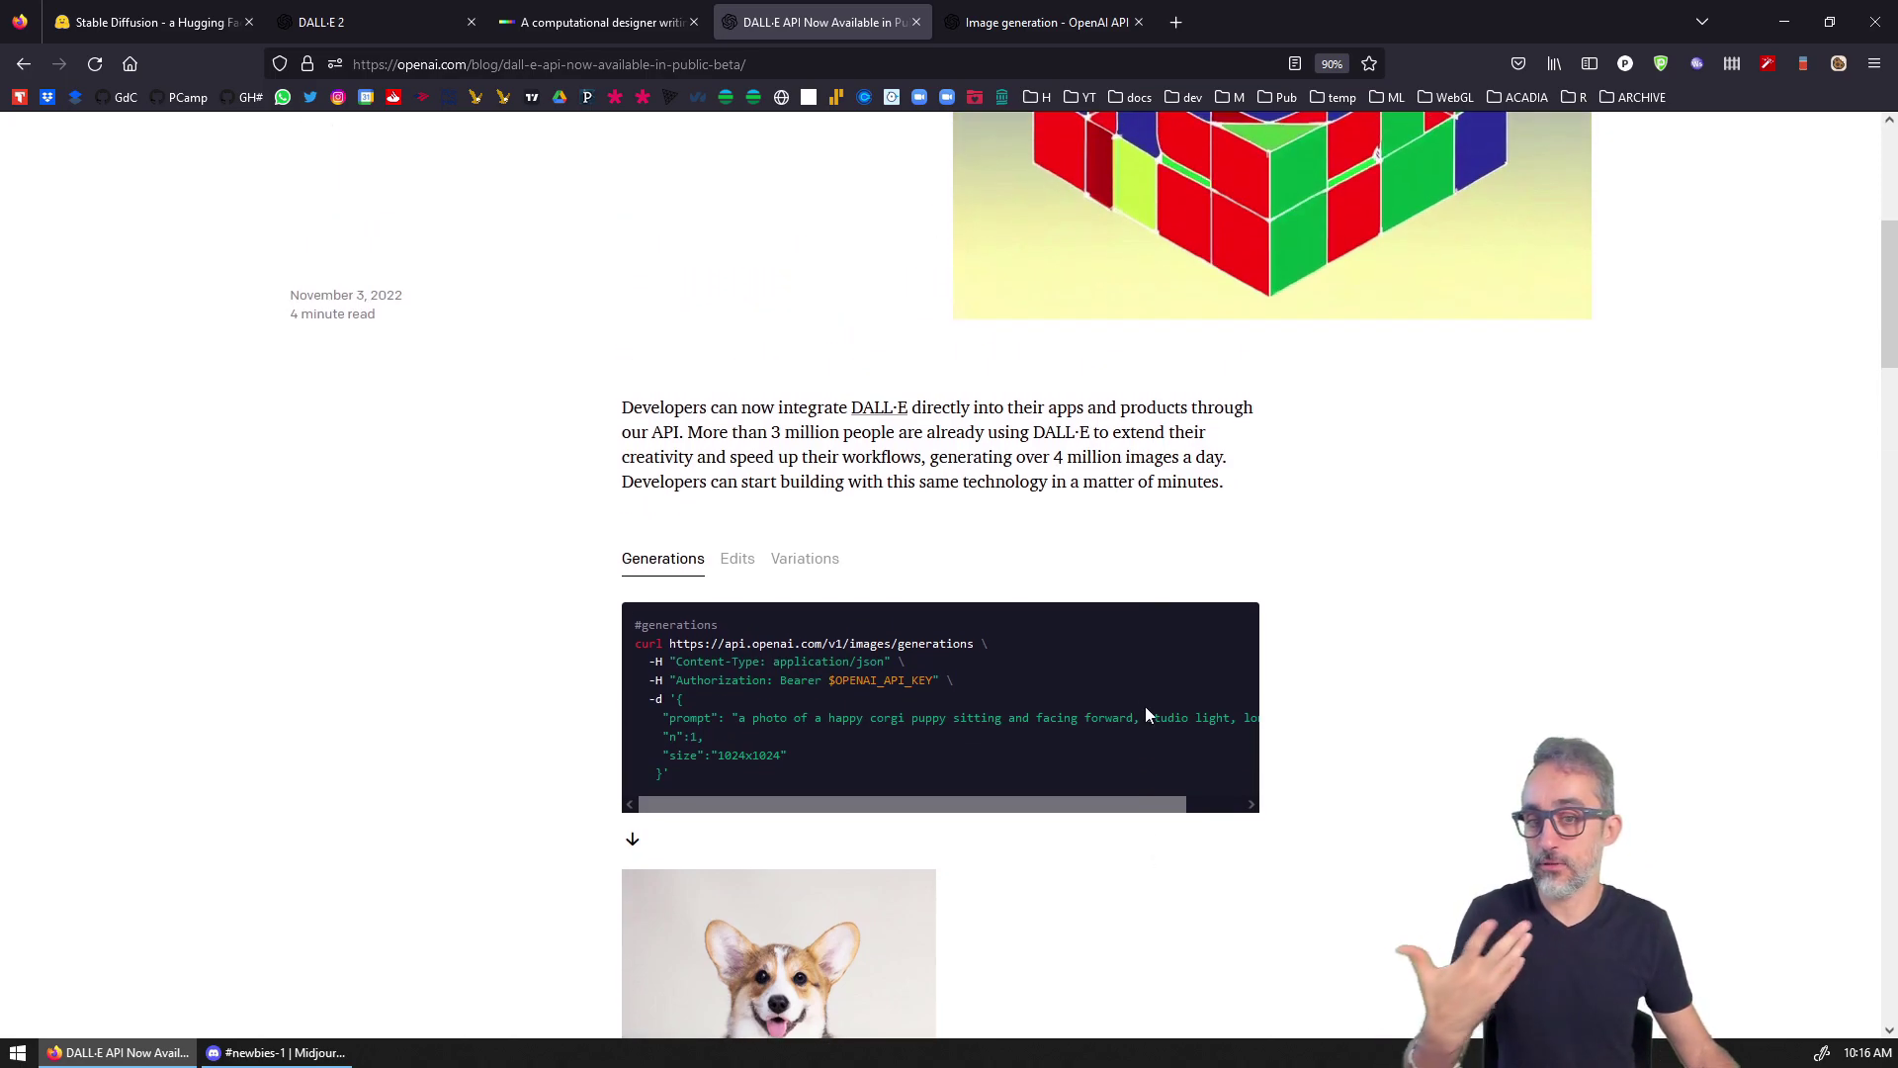
pyautogui.scroll(2, 1520, 718)
pyautogui.scroll(4, 1513, 709)
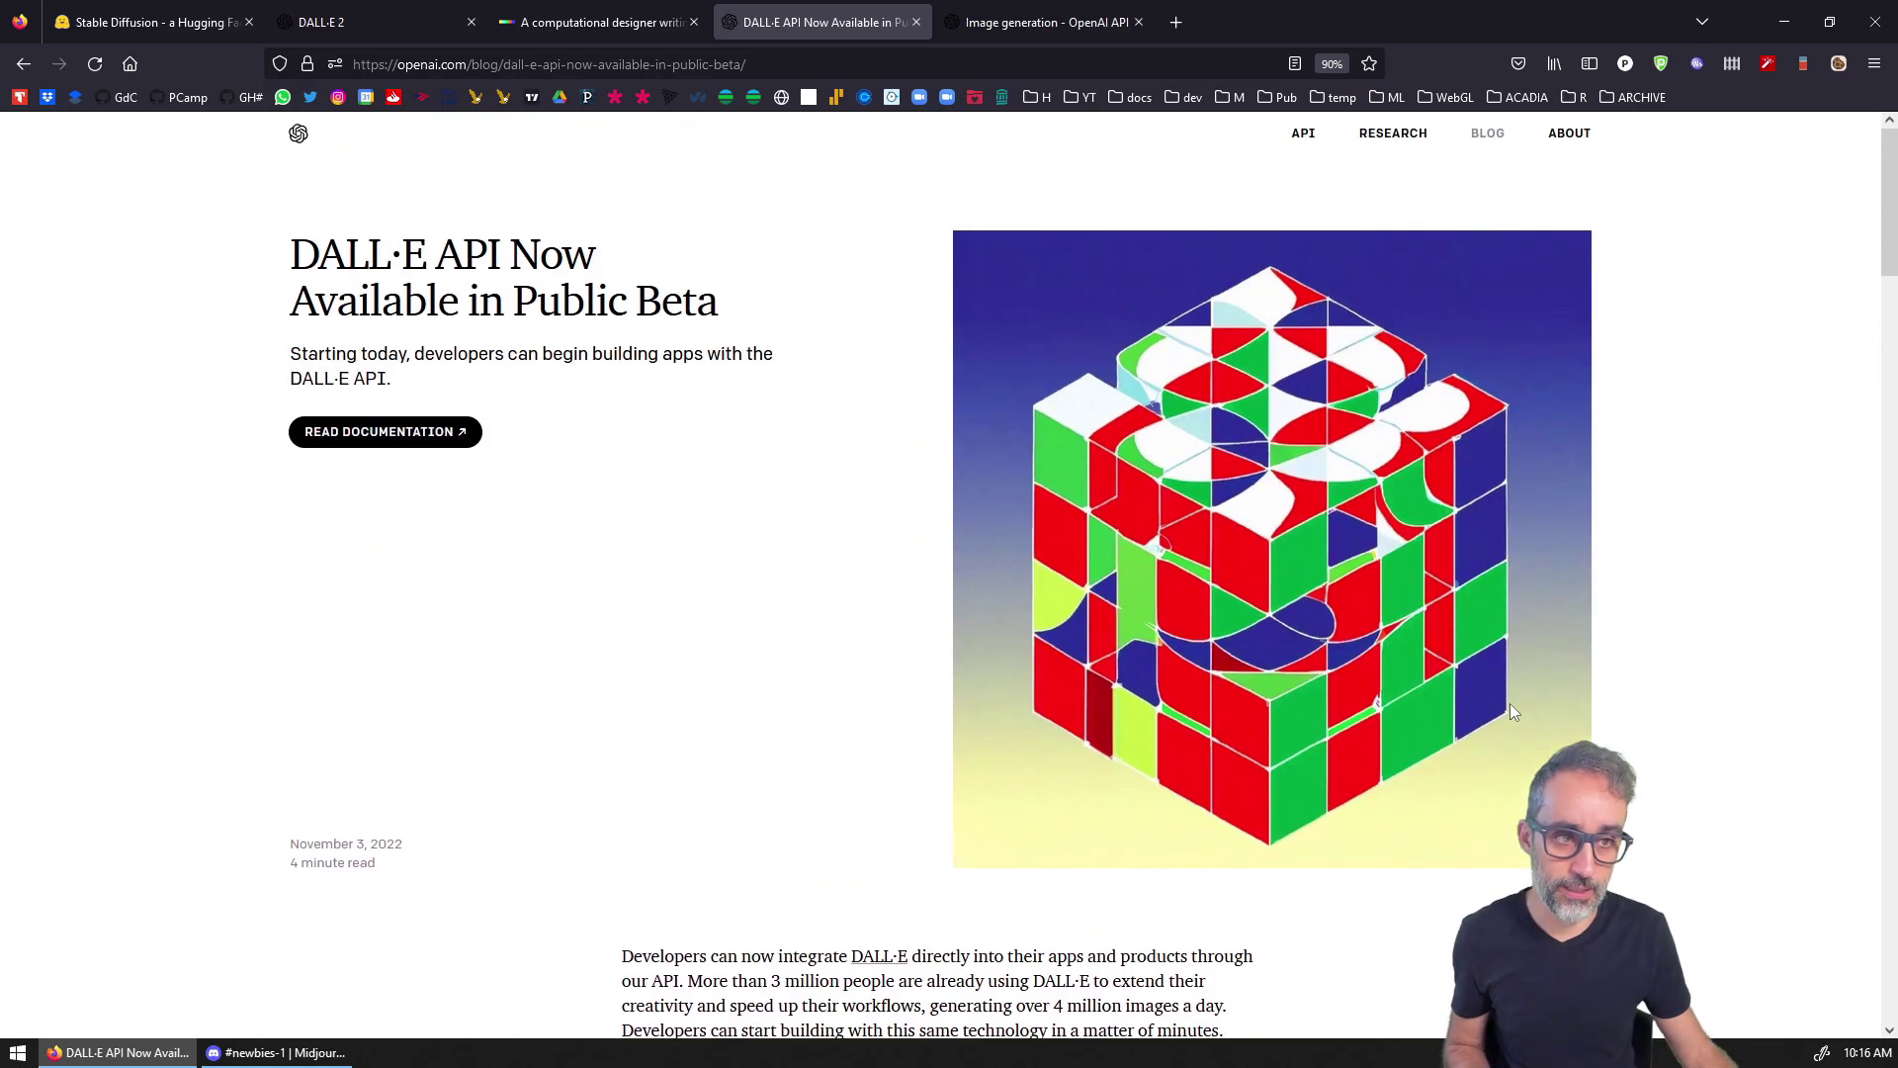
pyautogui.click(1090, 21)
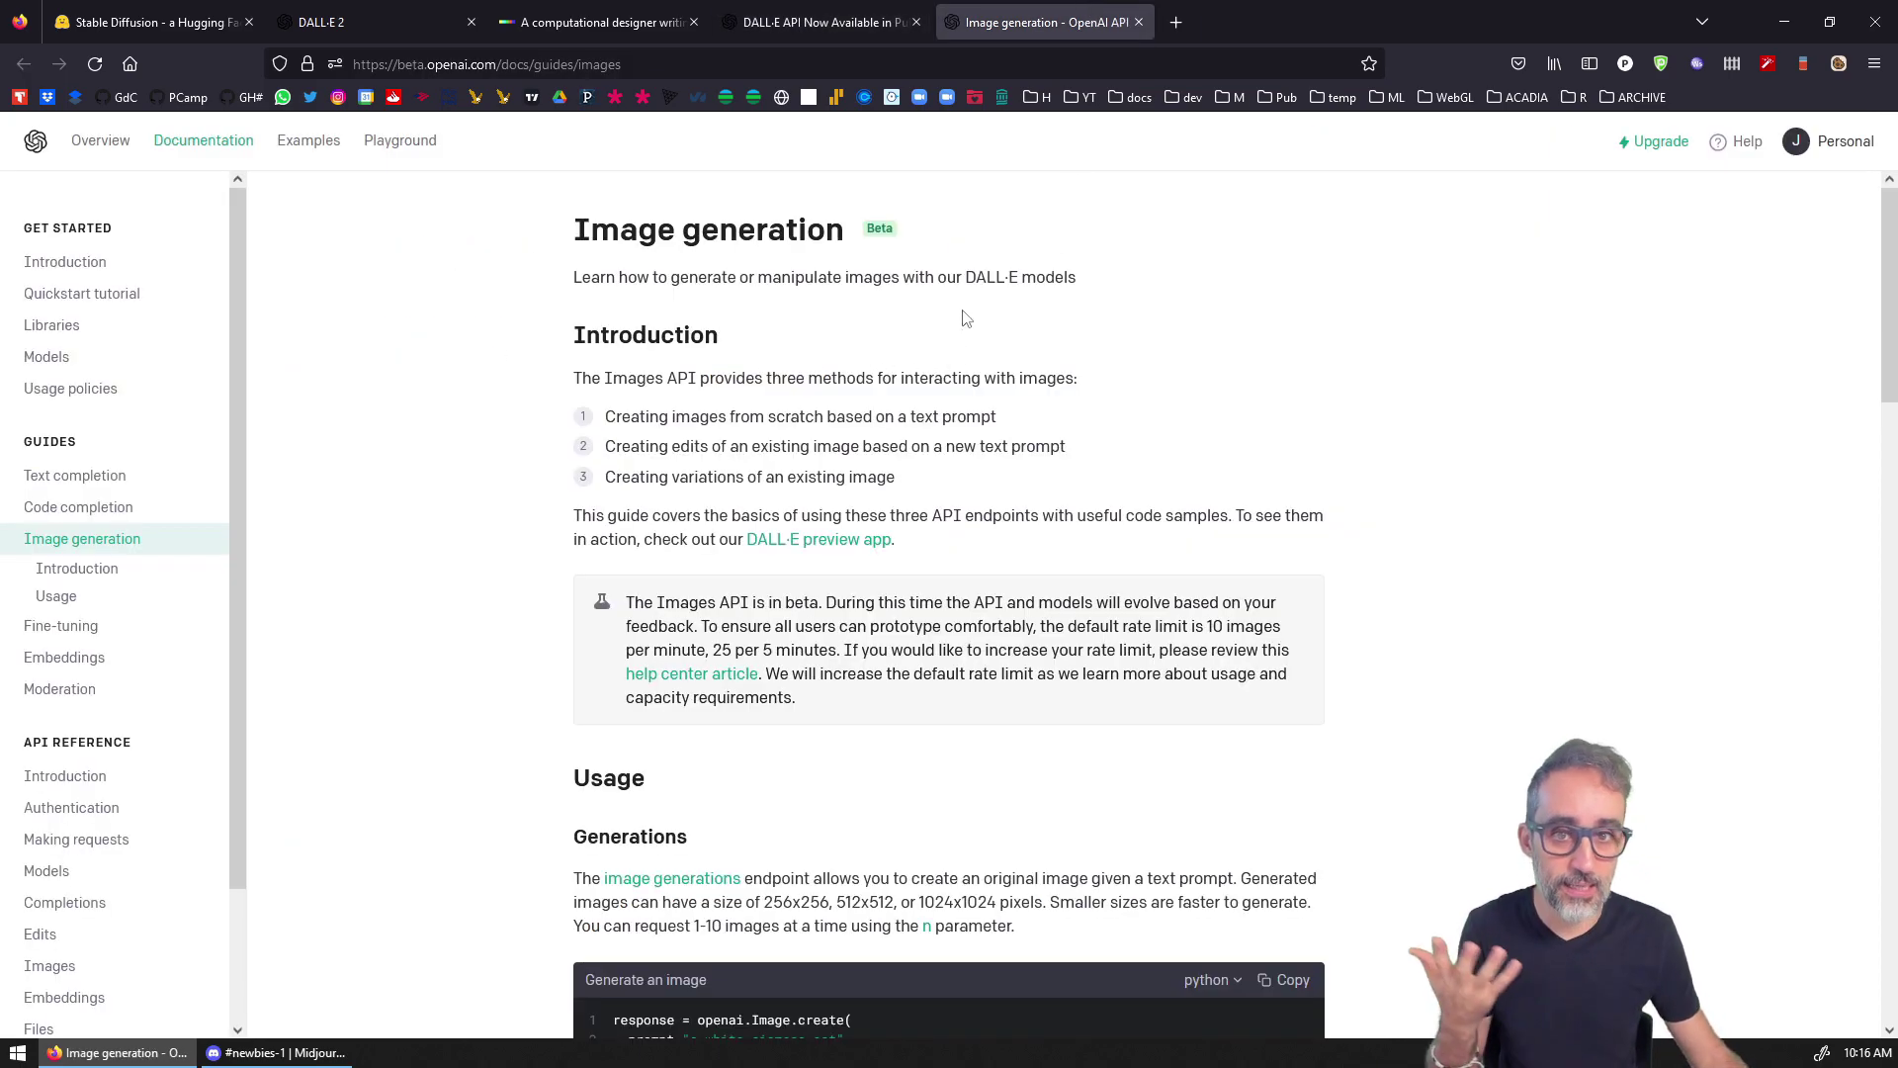
pyautogui.scroll(-4, 979, 341)
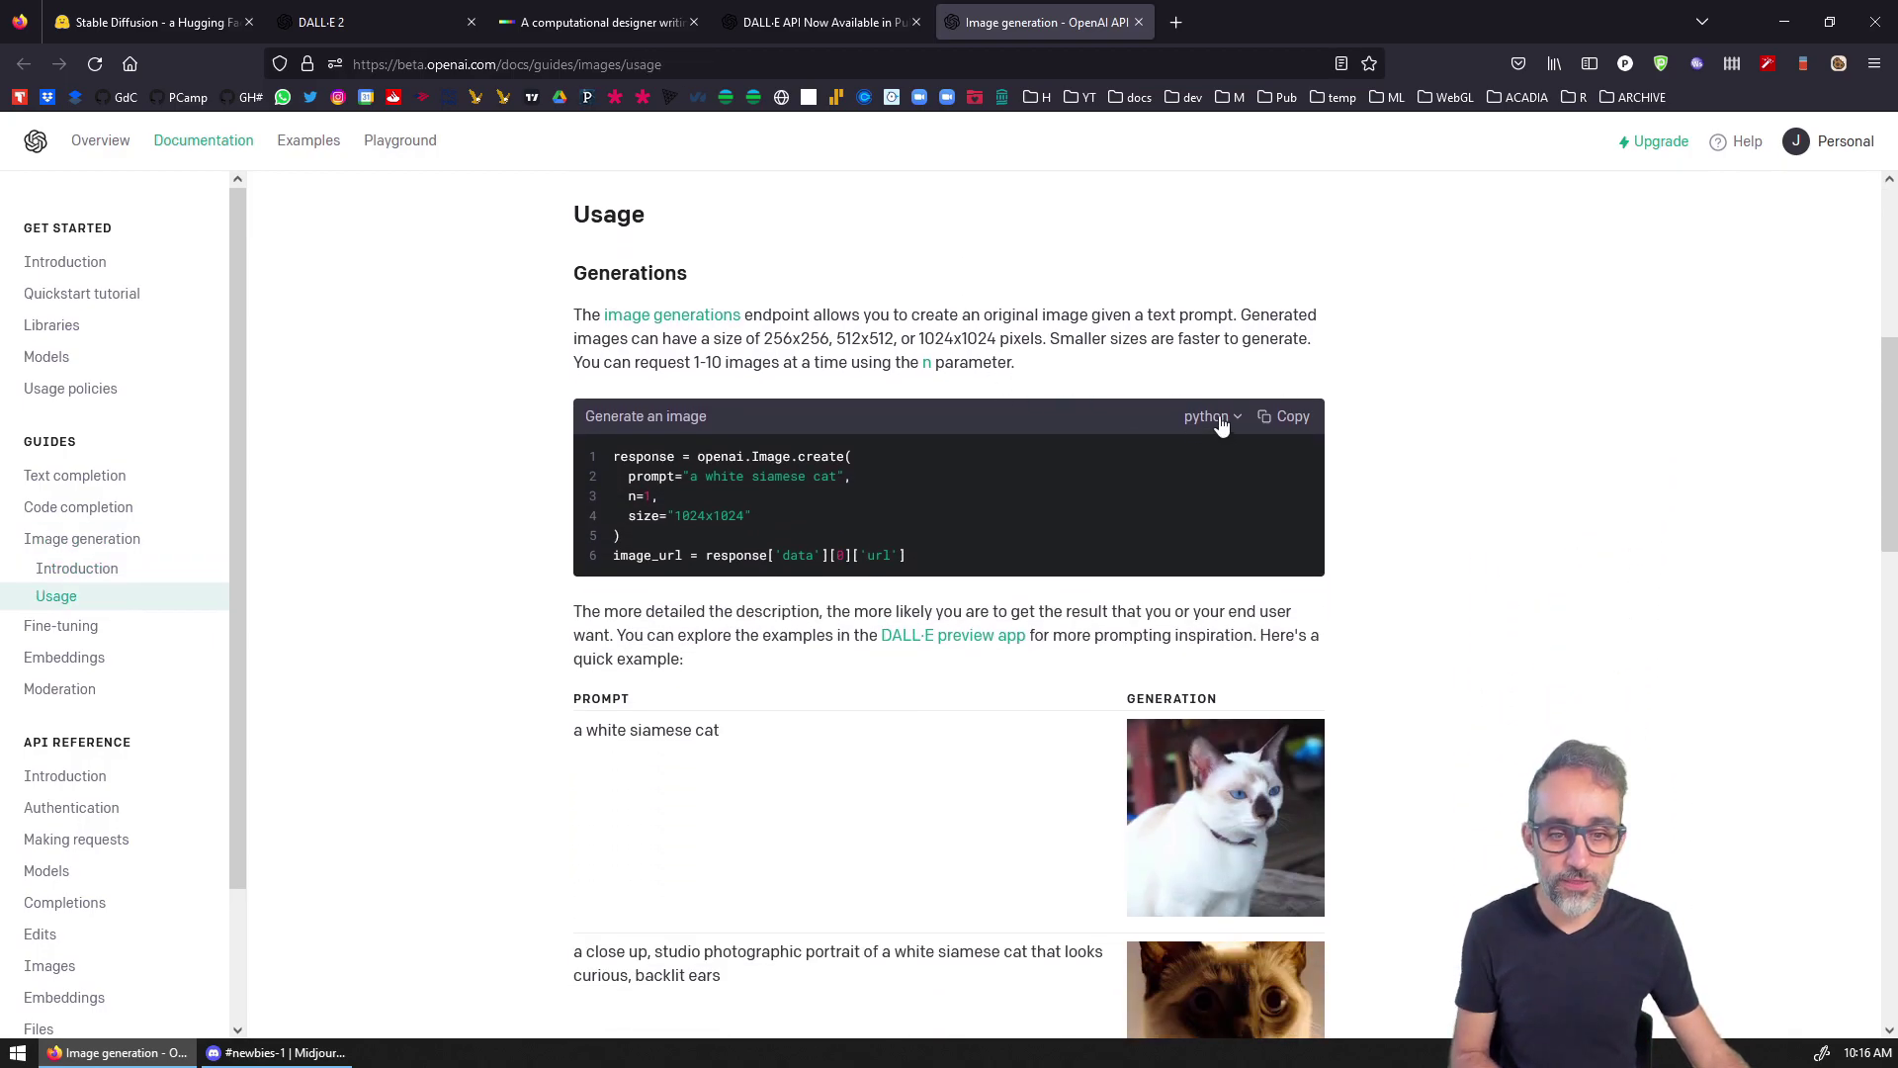
# Switch the Usage code sample to Node.js, then to curl for the white siamese cat request
pyautogui.click(1219, 421)
pyautogui.click(1218, 421)
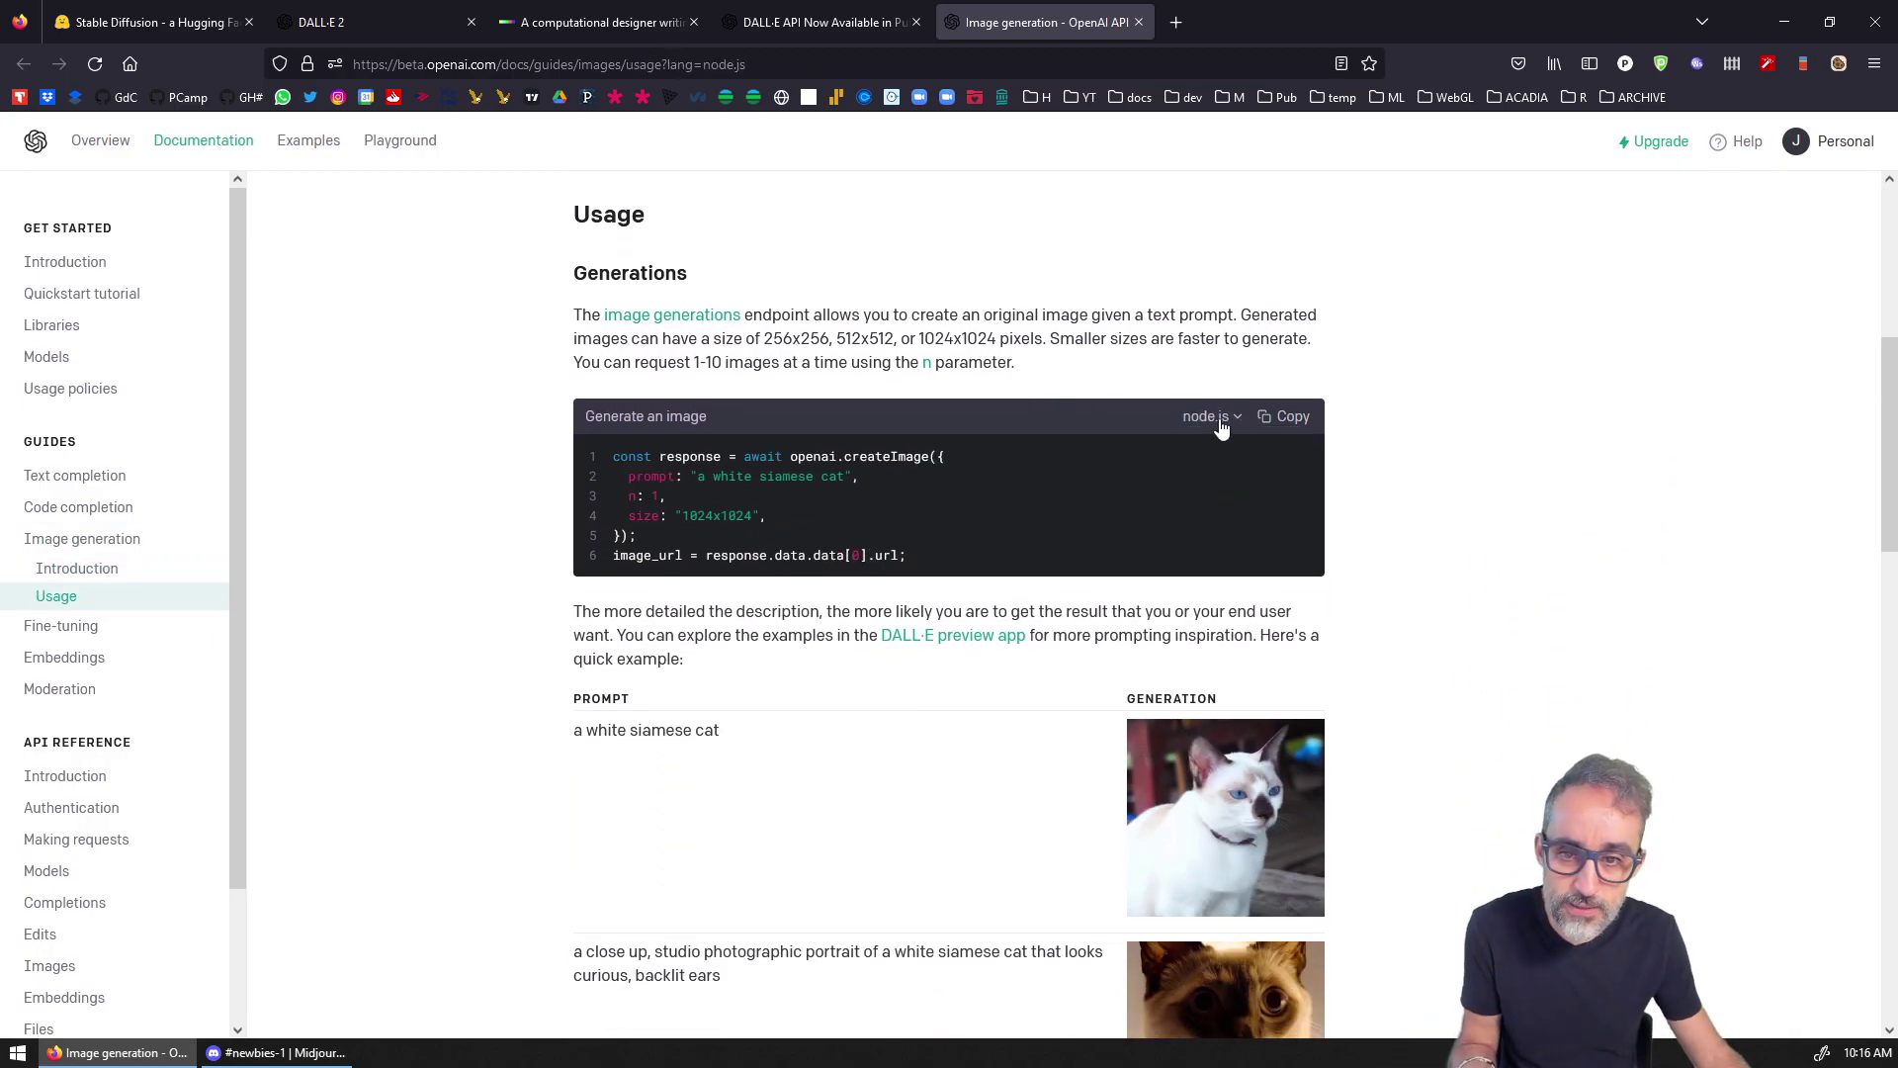
pyautogui.click(1219, 421)
pyautogui.click(1204, 518)
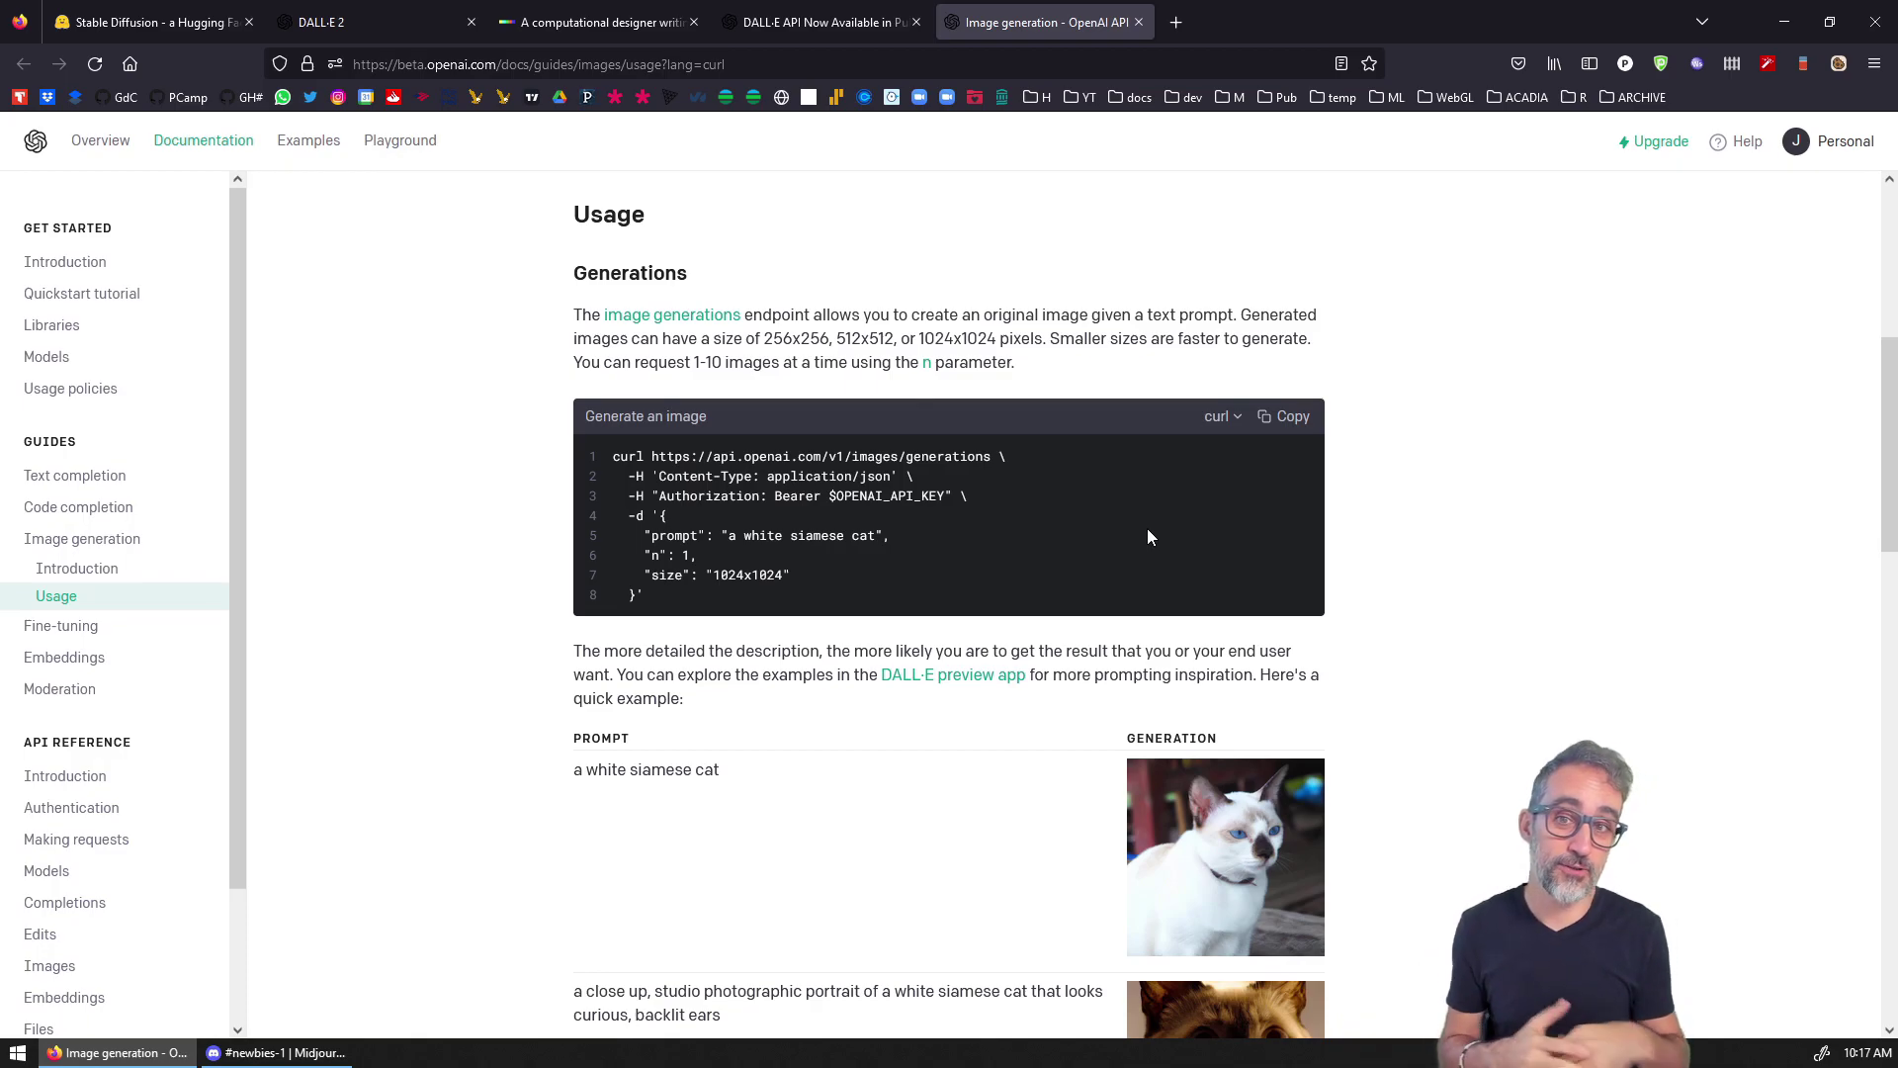
# Revisit the DALL·E tabs, then return to the Image generation guide and highlight the curl sample
pyautogui.click(321, 21)
pyautogui.click(594, 21)
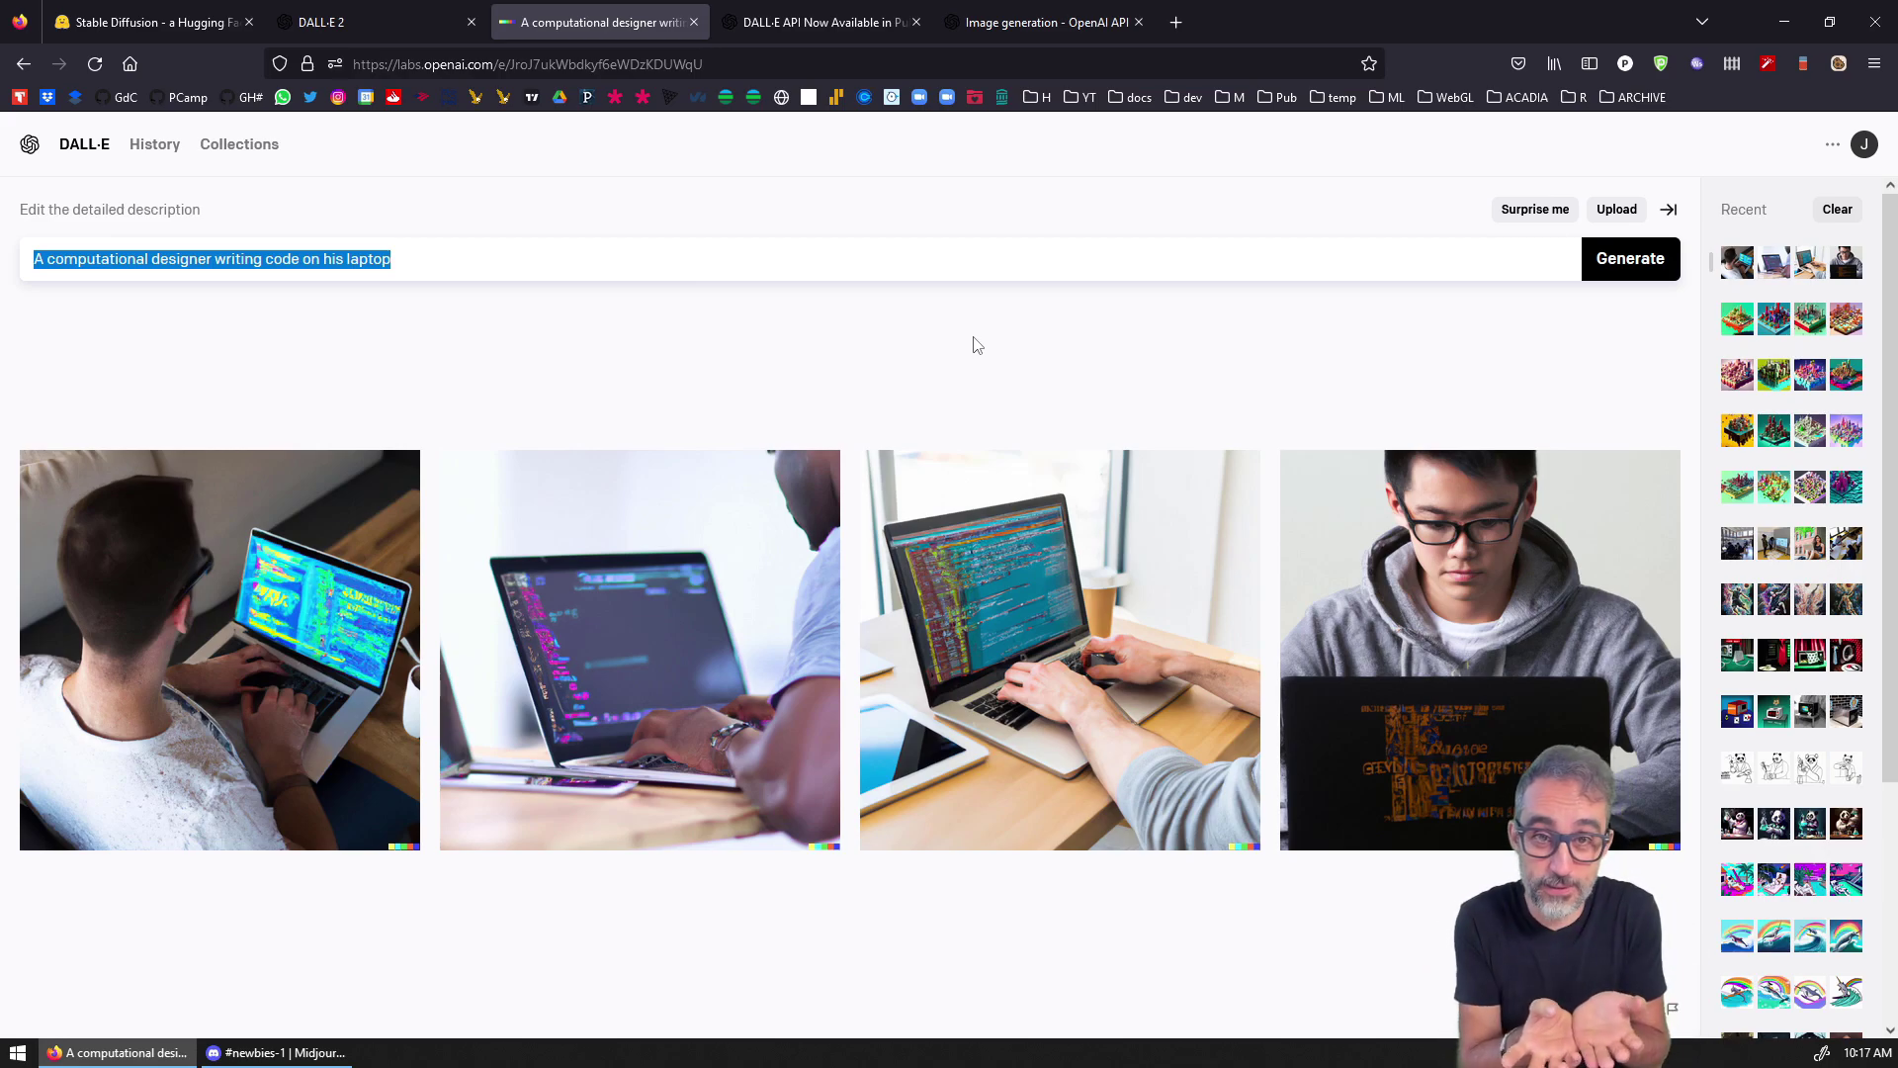
pyautogui.click(1043, 21)
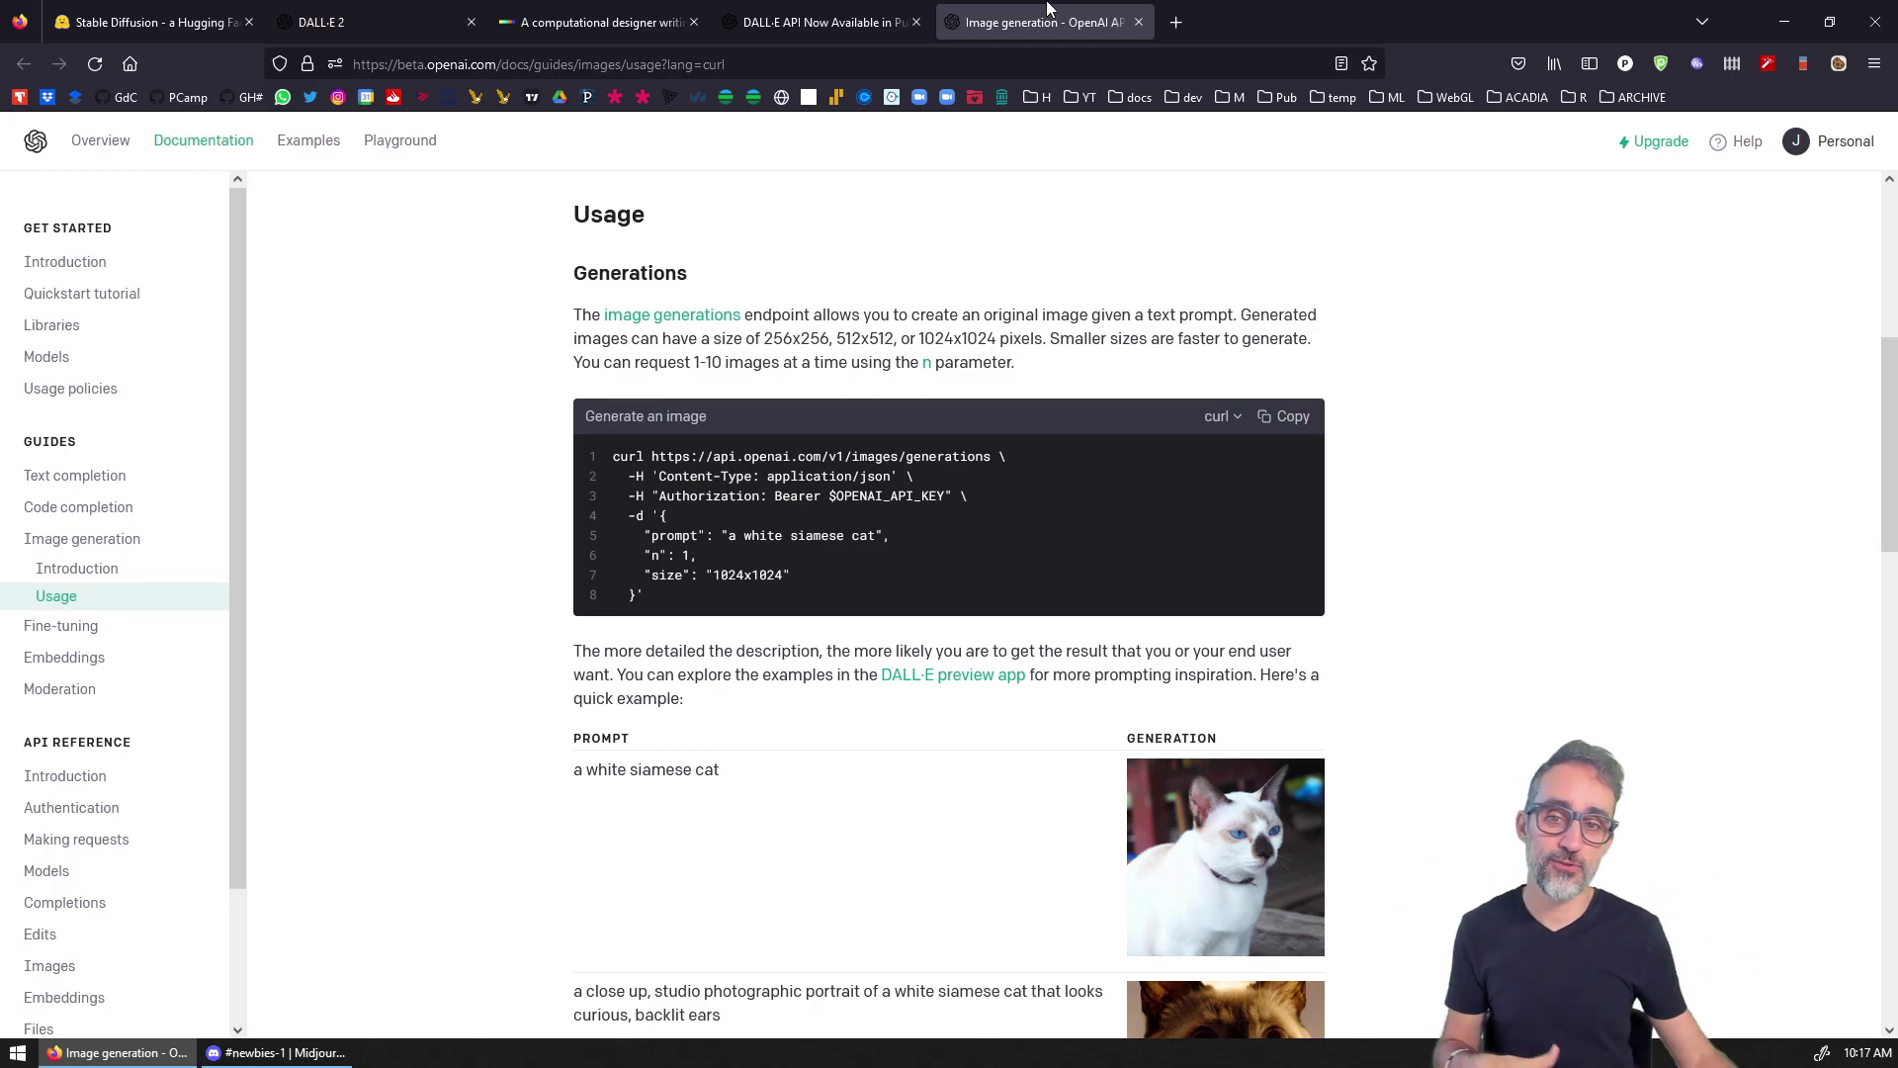
pyautogui.moveTo(658, 601); pyautogui.dragTo(603, 459)
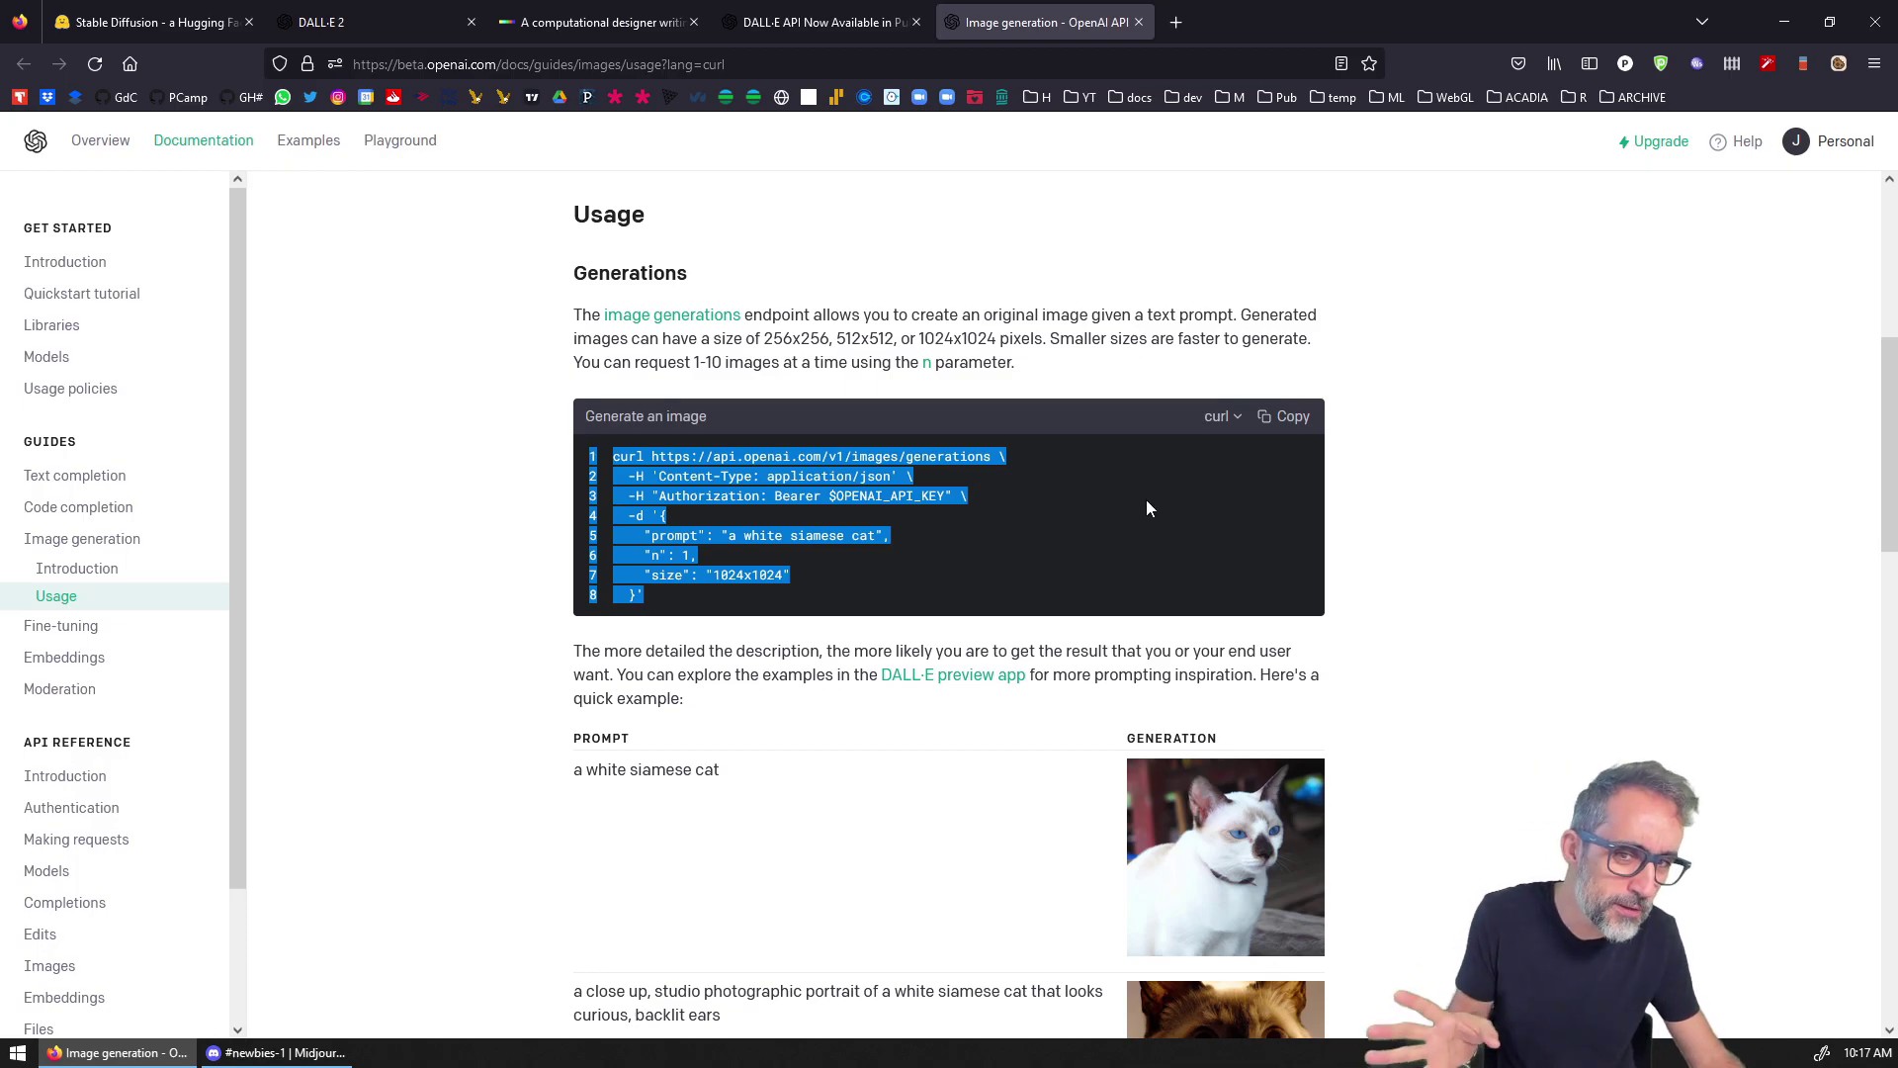
# Switch the generations code sample to Python, highlight it, then switch to Node.js
pyautogui.click(1223, 416)
pyautogui.click(1230, 470)
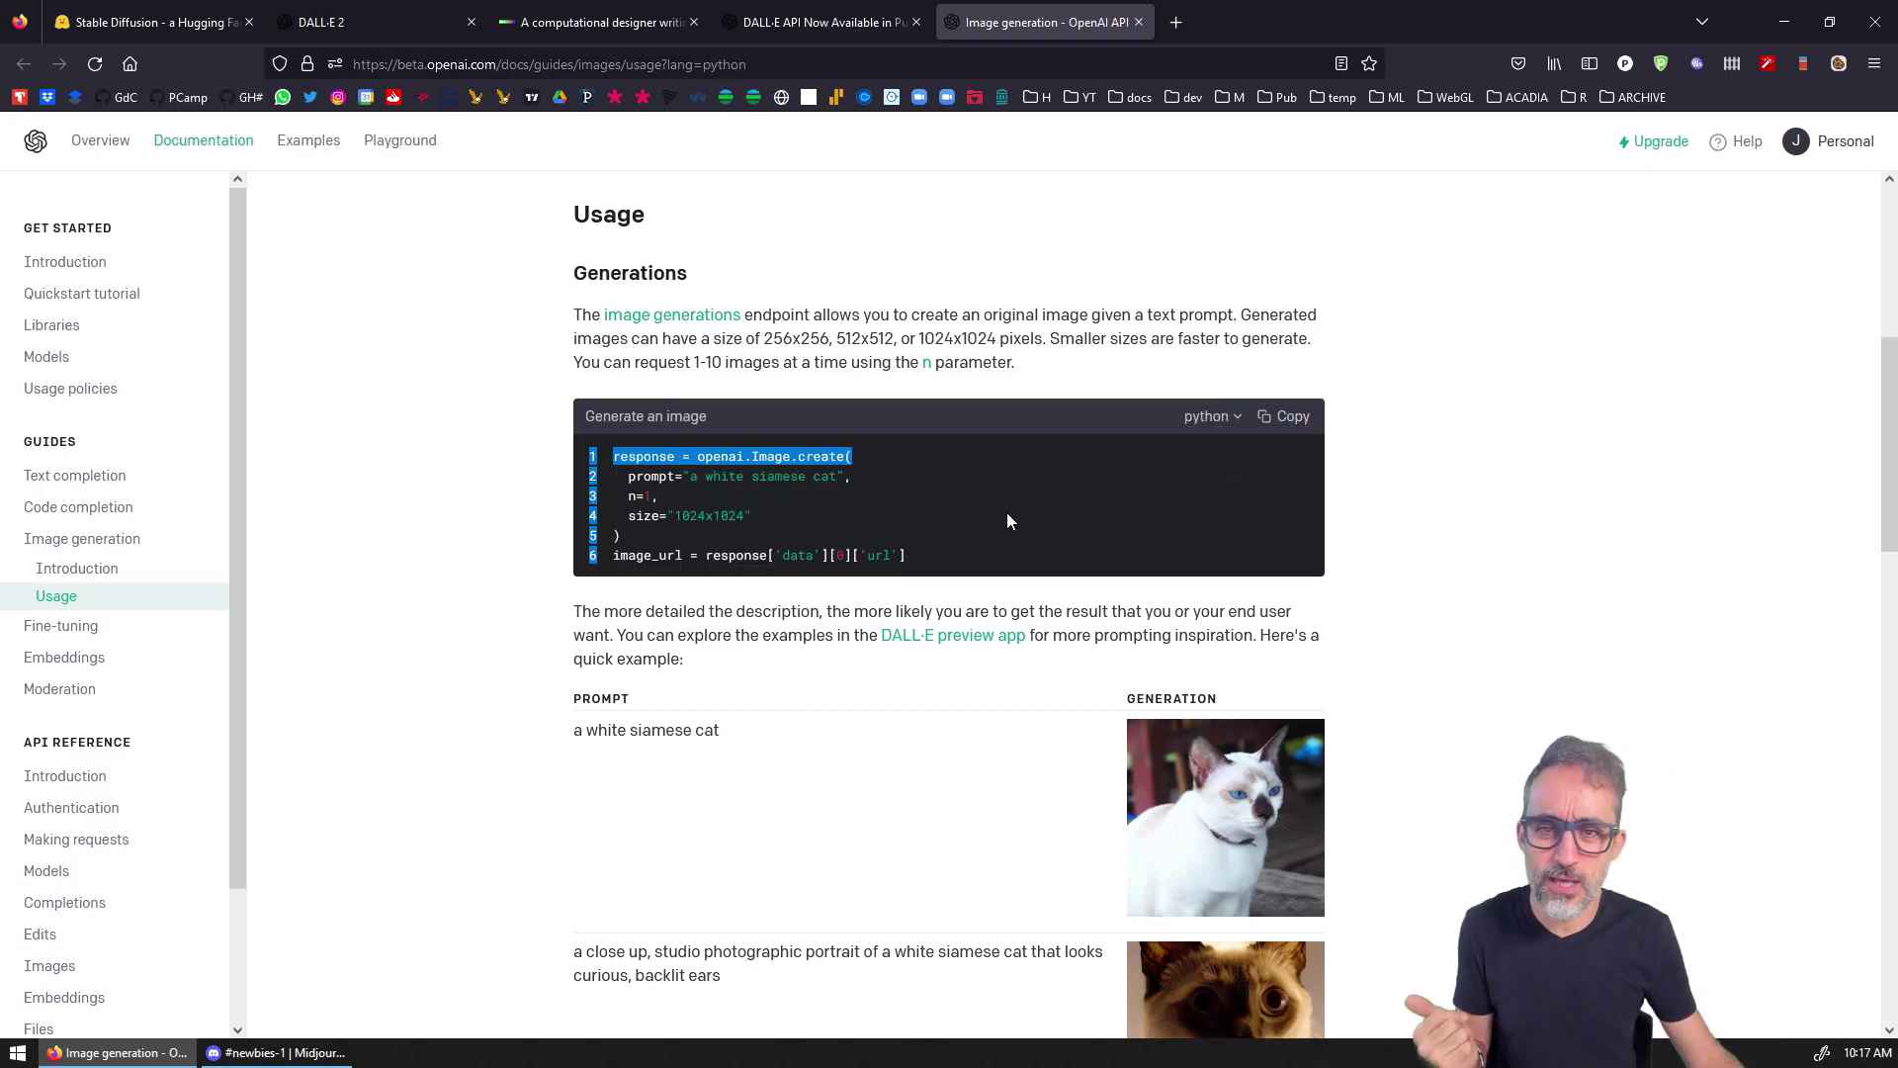
pyautogui.moveTo(710, 500); pyautogui.dragTo(625, 462)
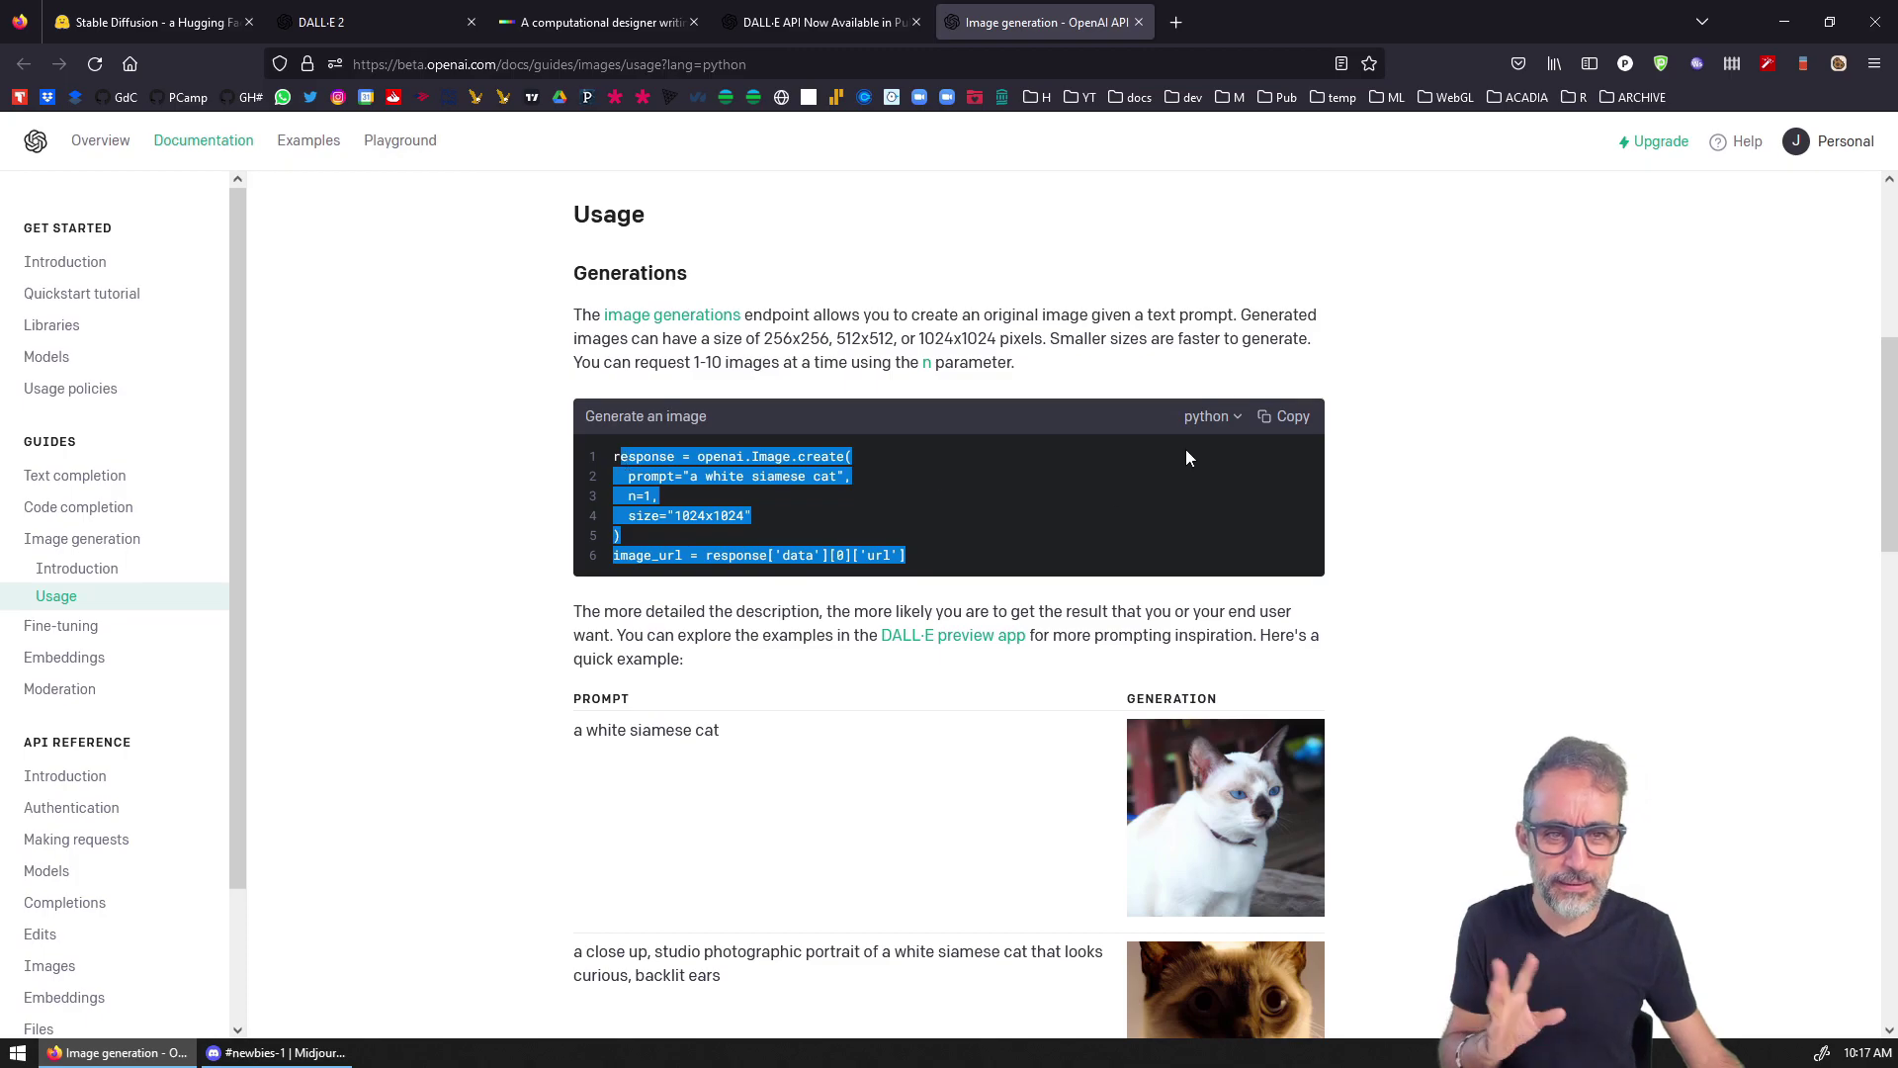
pyautogui.click(1209, 416)
pyautogui.click(1241, 493)
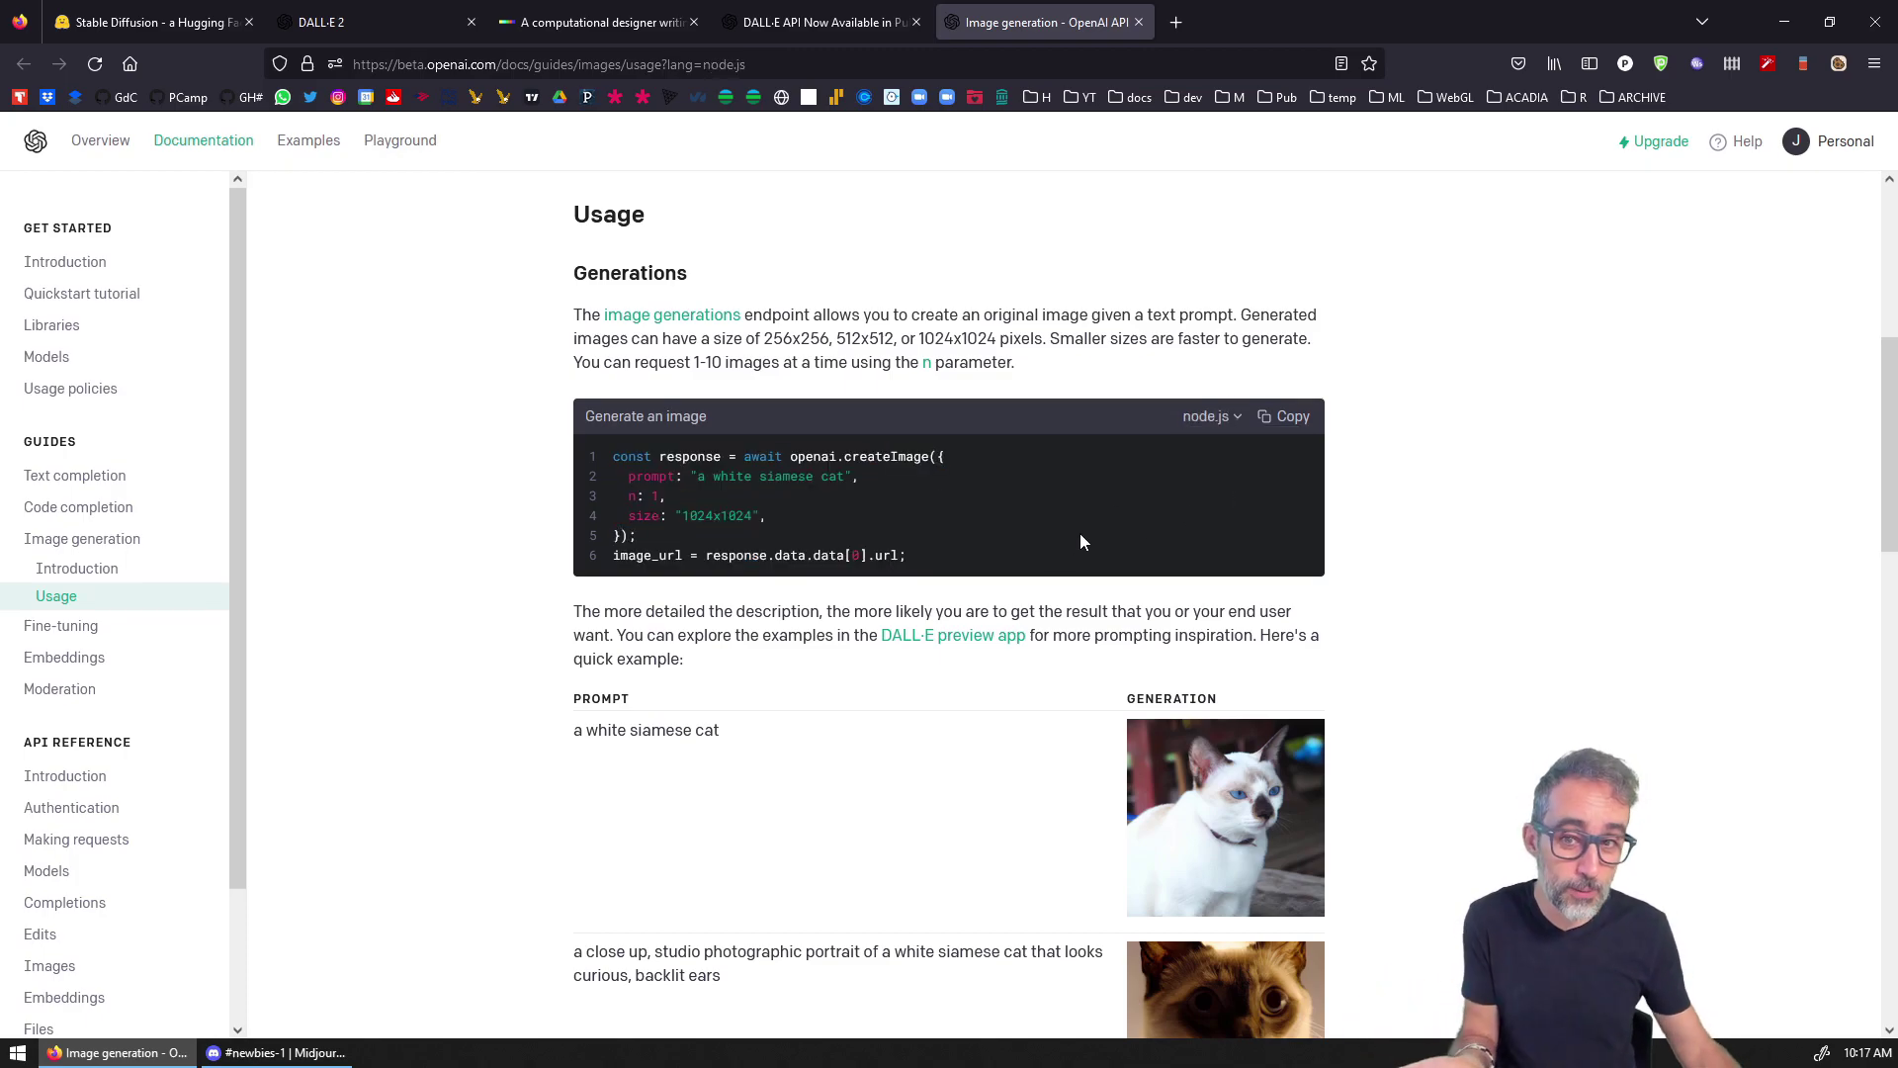